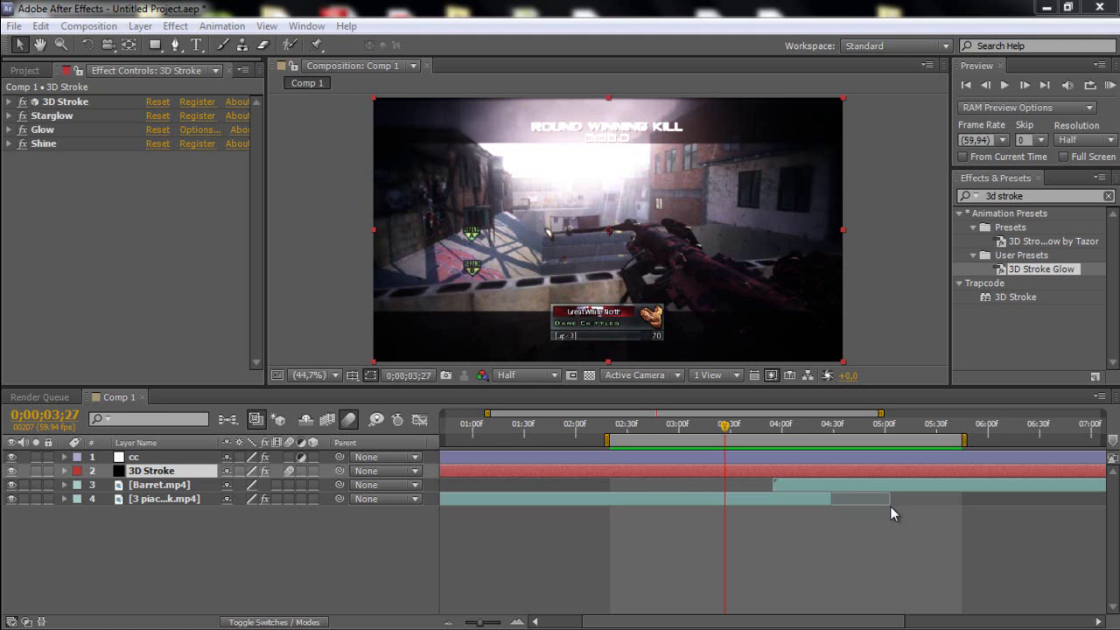
- Preview the composition, then move the current time back to 3;24
click(1109, 84)
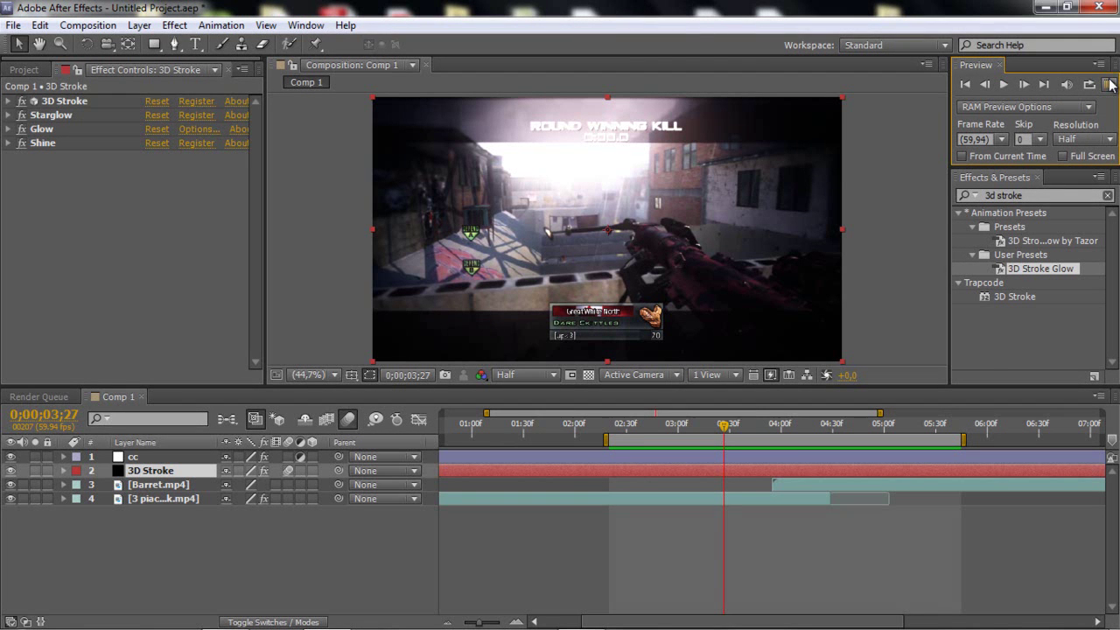
click(1109, 85)
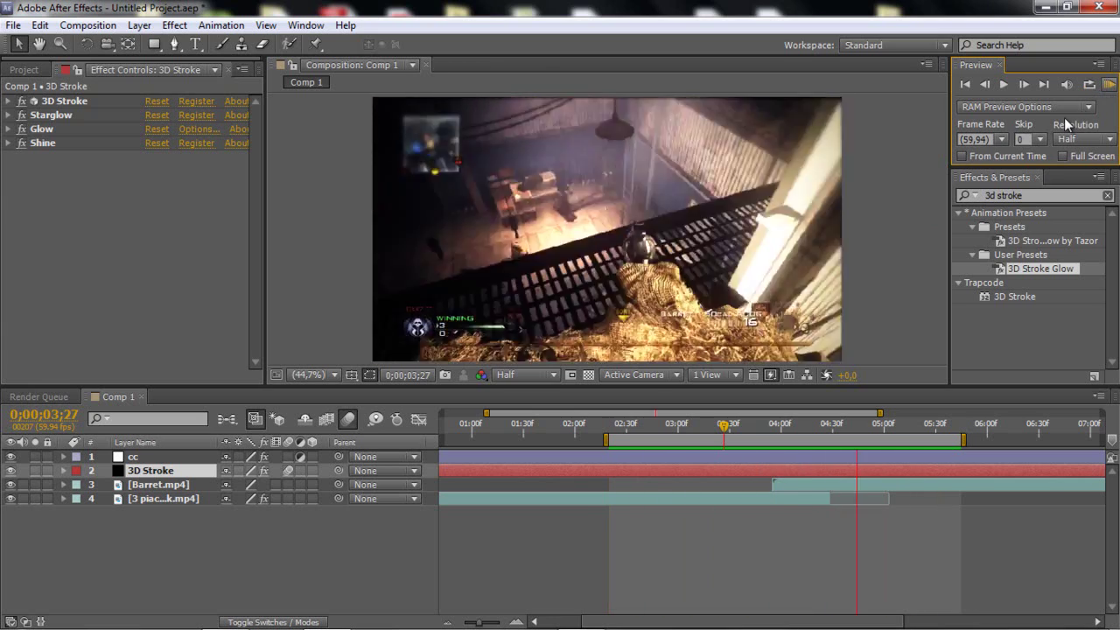
click(1088, 91)
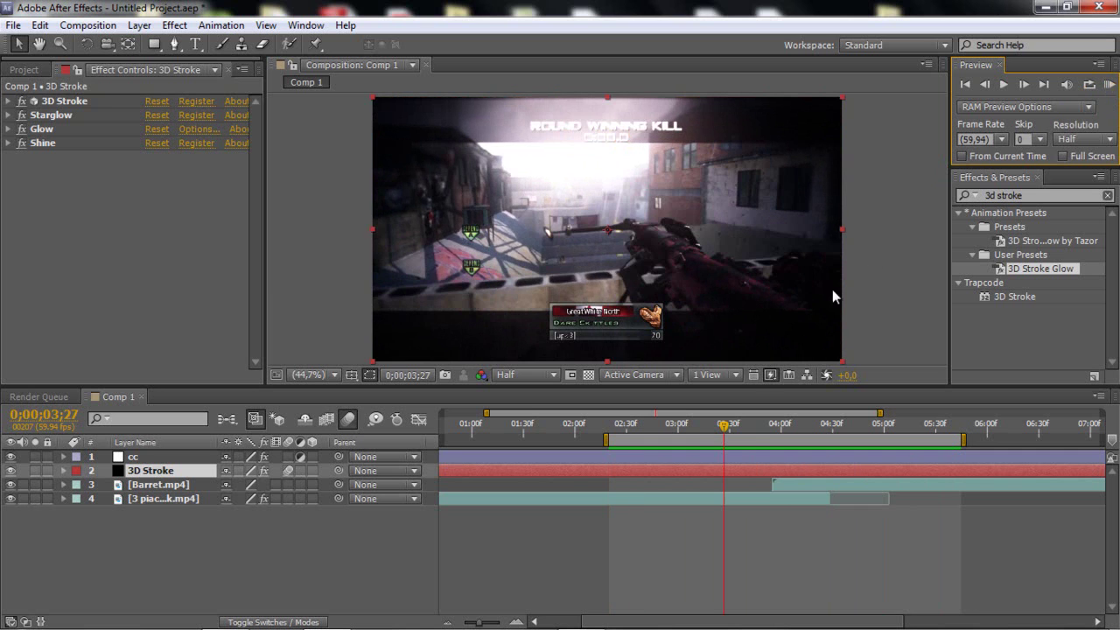
drag(743, 425, 718, 425)
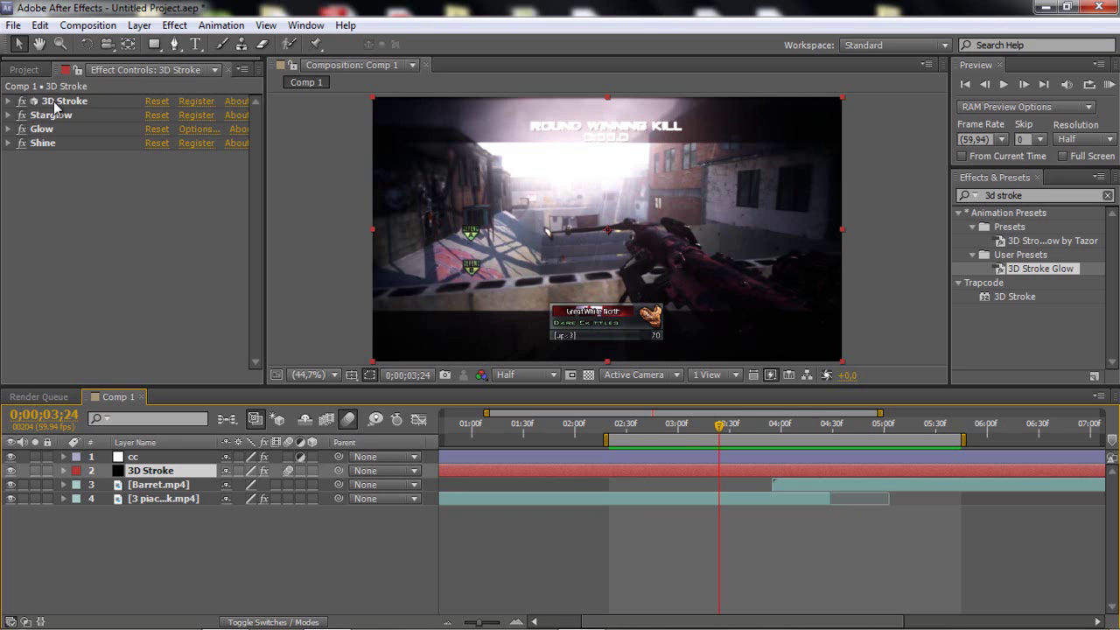
- Select the 3D Stroke layer and delete it from Comp 1
click(870, 460)
click(869, 468)
mouse_move(580, 623)
key(Delete)
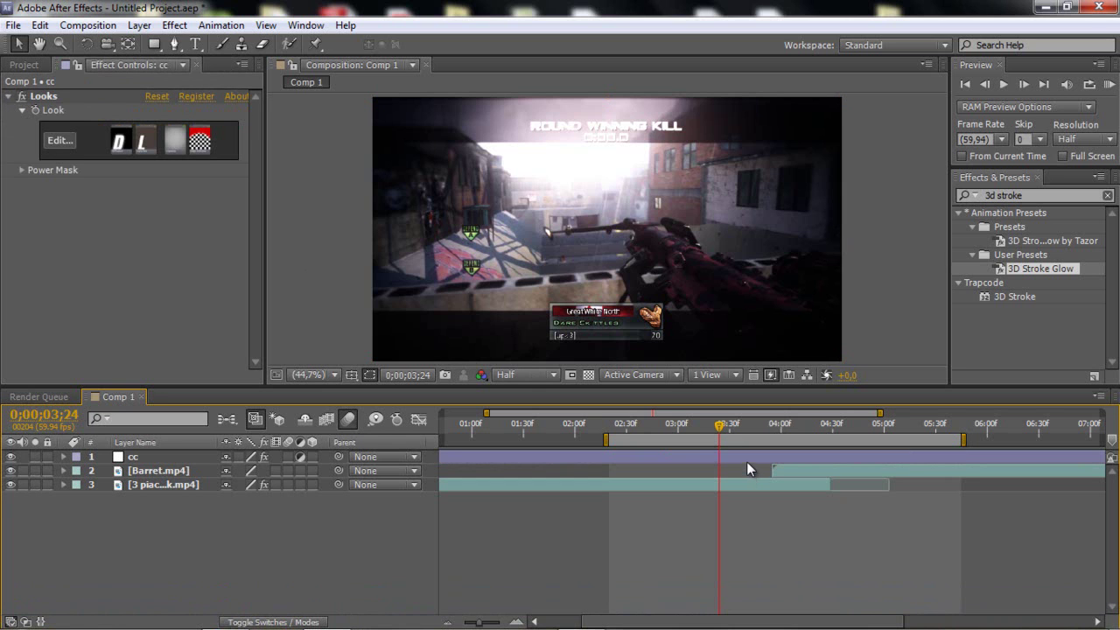
- Check the gameplay clip's Twixtor Speed % keyframes by scrubbing through the speed ramp
click(747, 461)
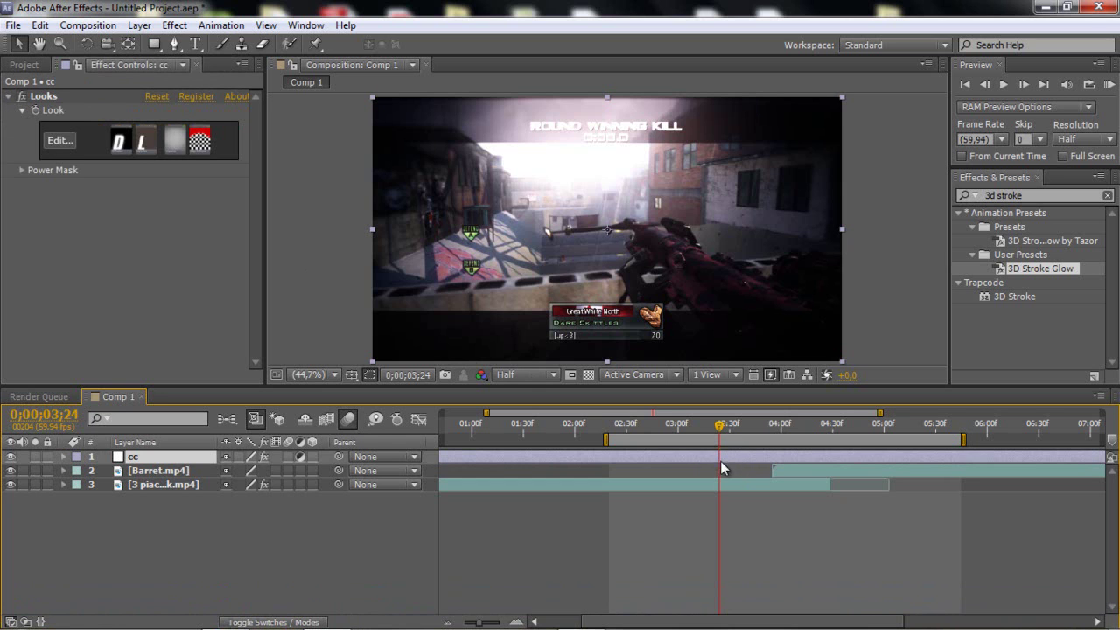
click(161, 474)
click(165, 485)
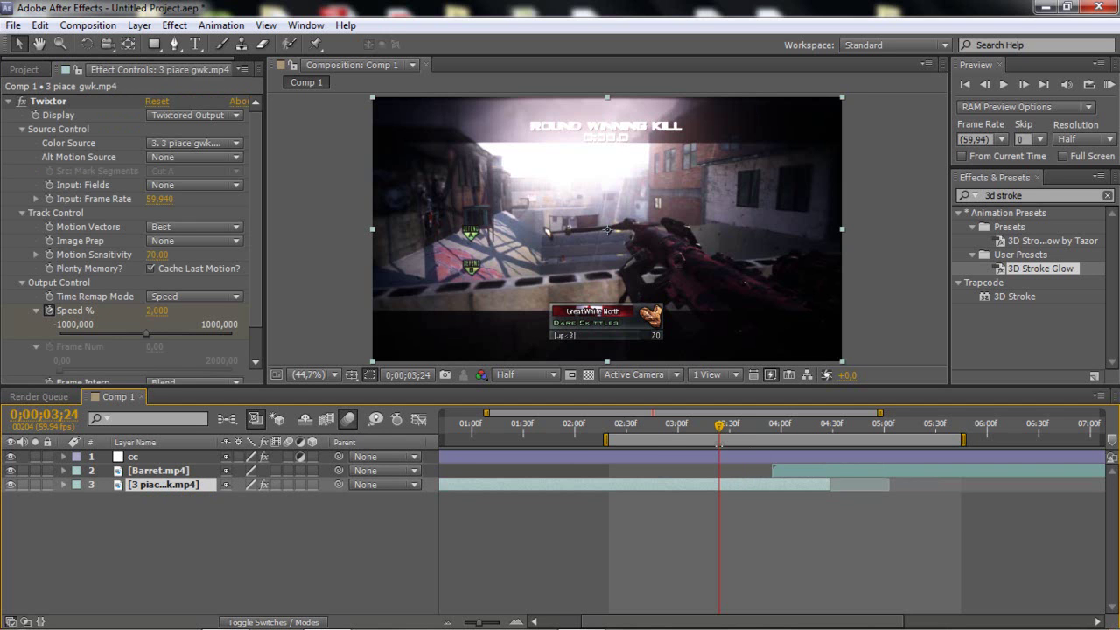
key(u)
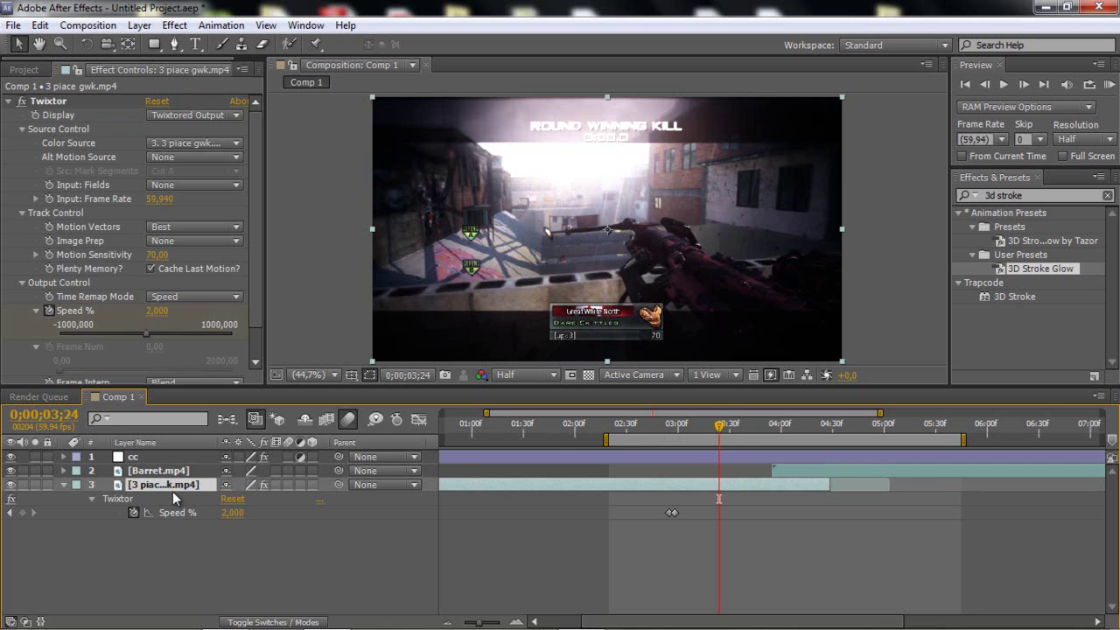
click(670, 427)
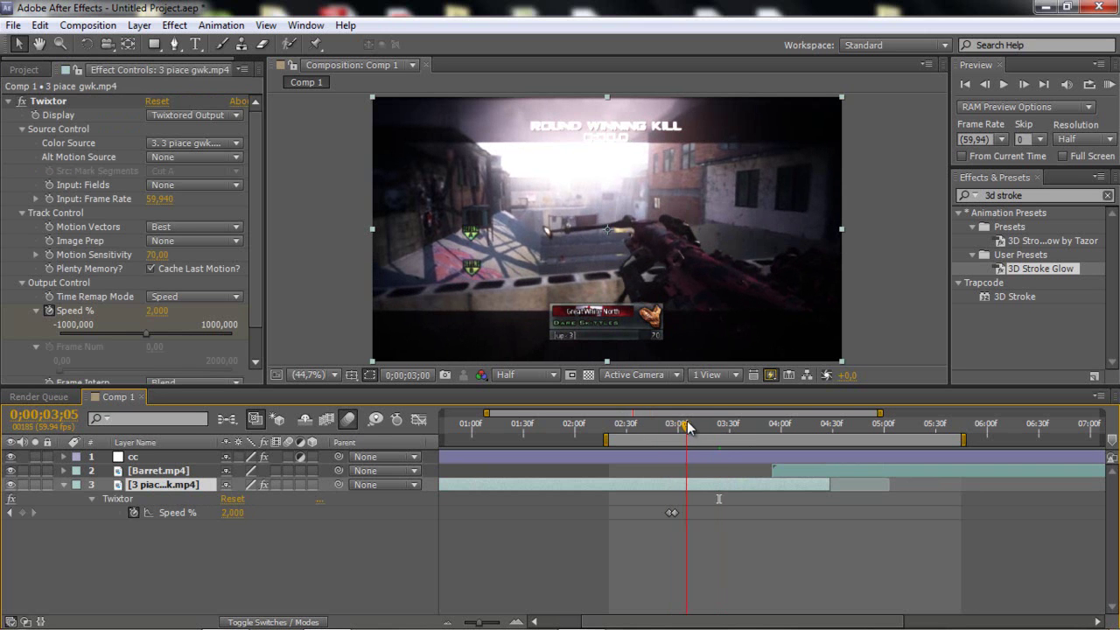
drag(670, 427, 752, 425)
click(63, 485)
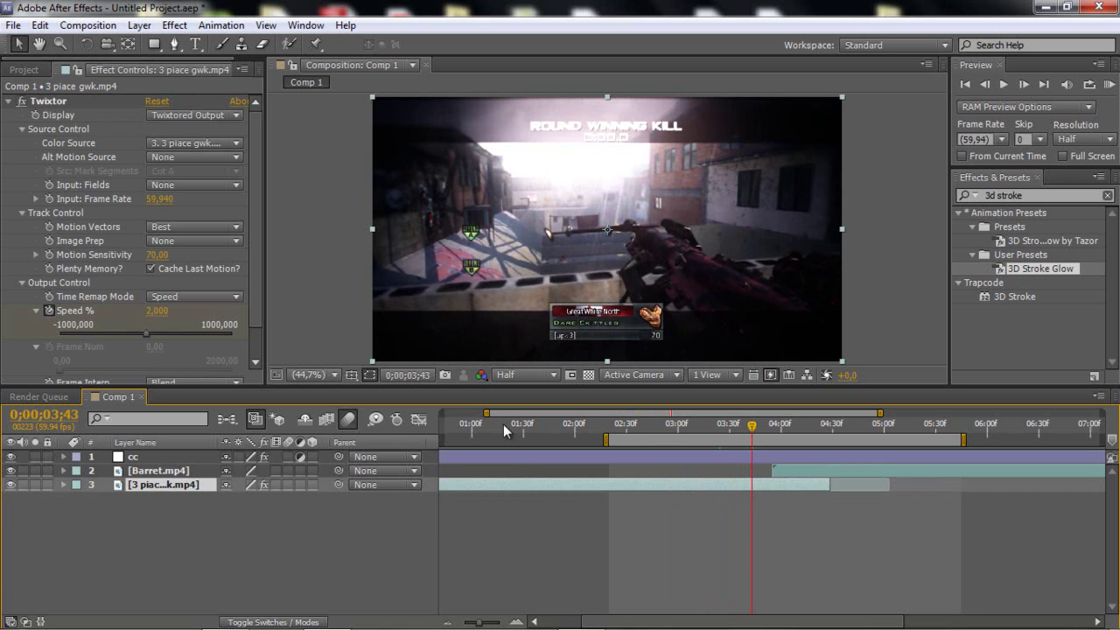
- Park the playhead at 3;55, stepping one frame back and forward
click(768, 459)
click(772, 427)
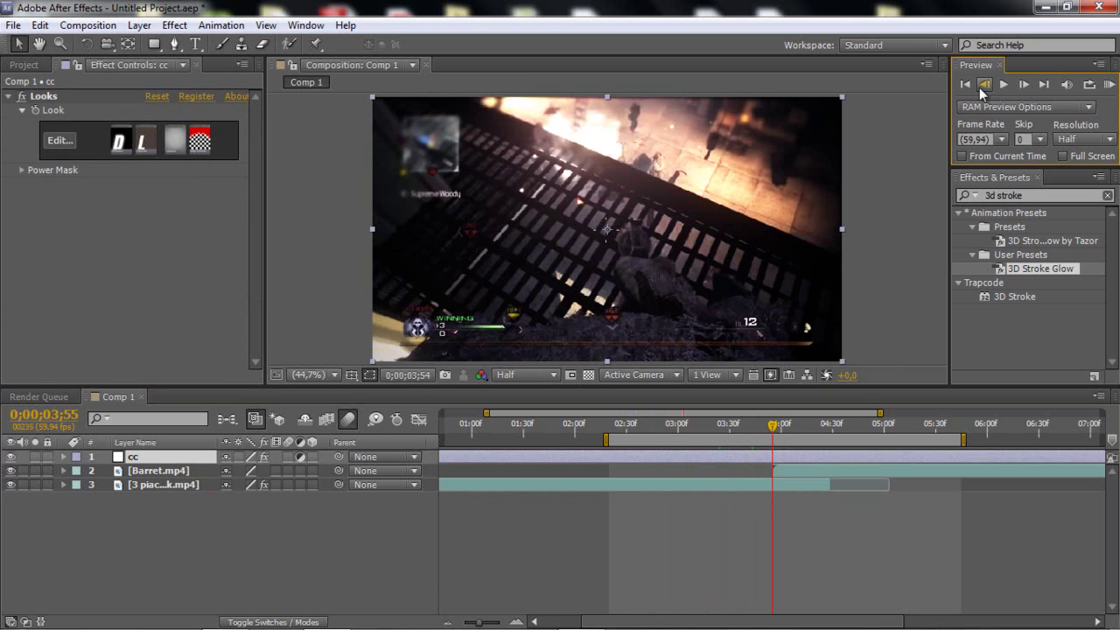
click(984, 83)
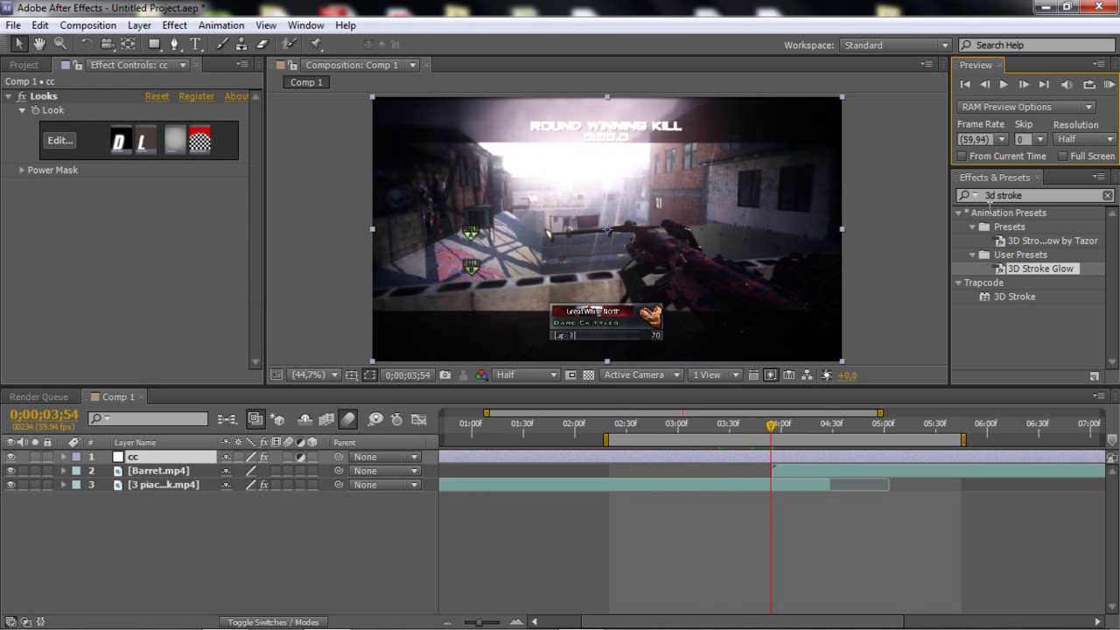
key(Page_Down)
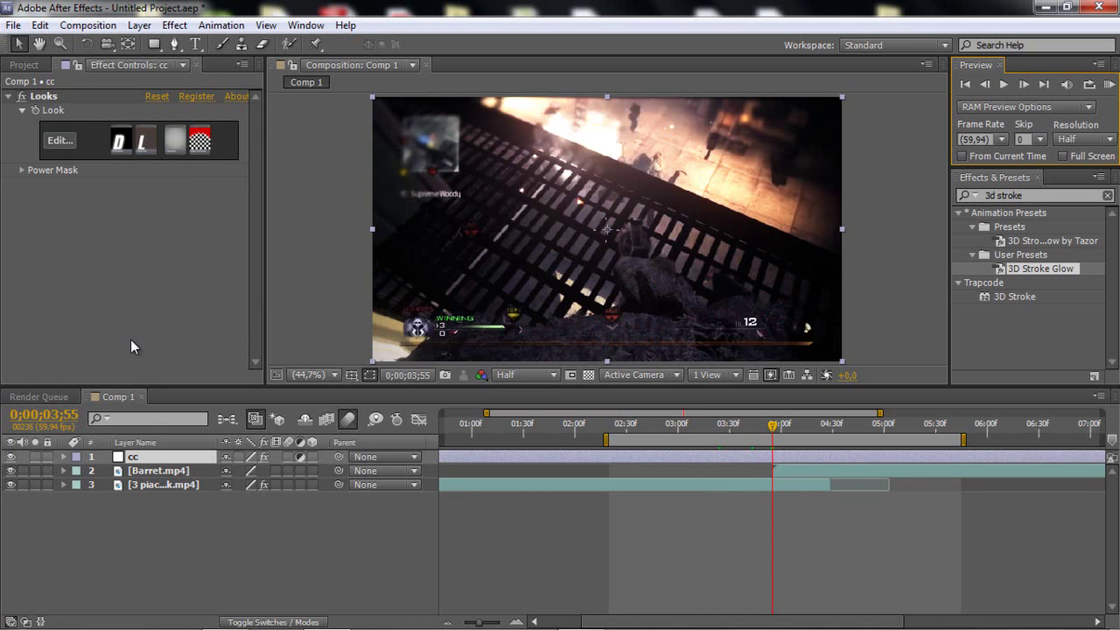
- Create a new black solid layer with Layer > New > Solid
click(139, 24)
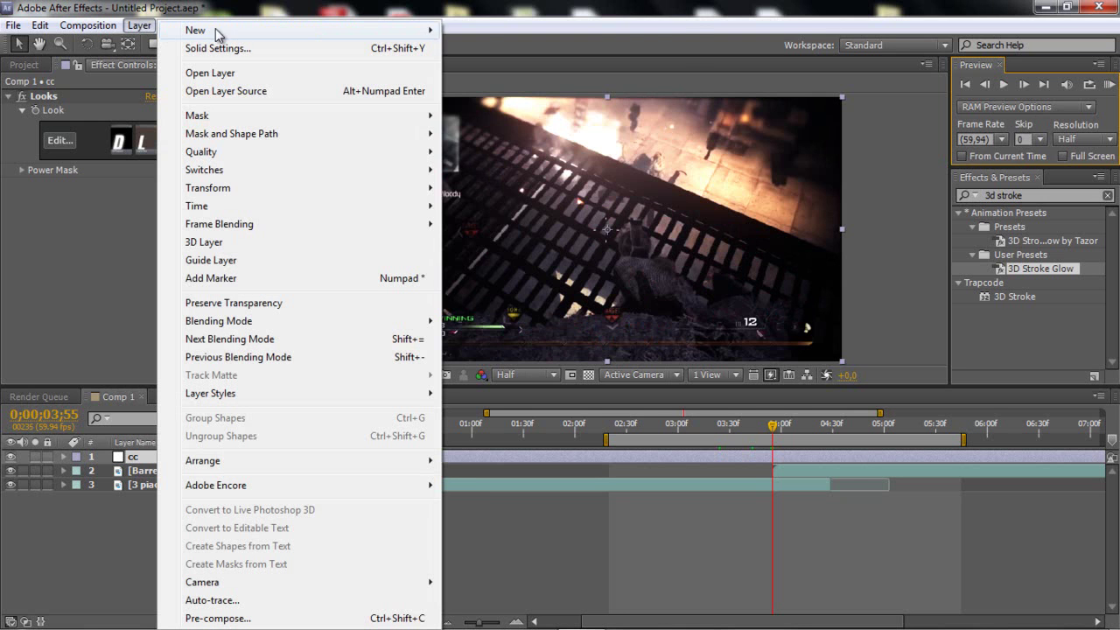
mouse_move(218, 33)
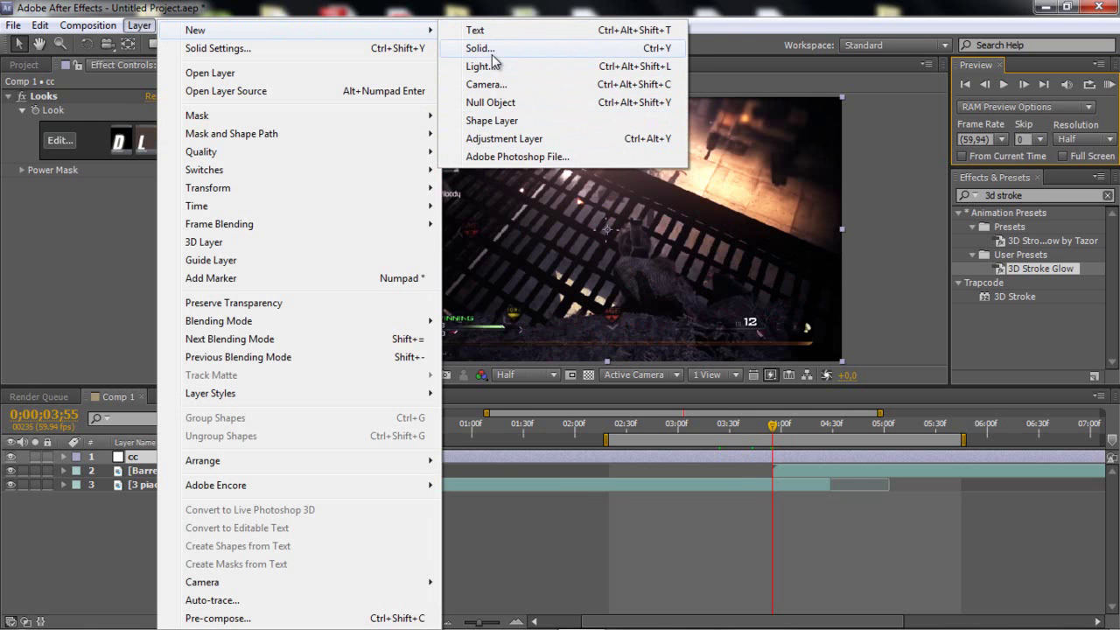
click(492, 54)
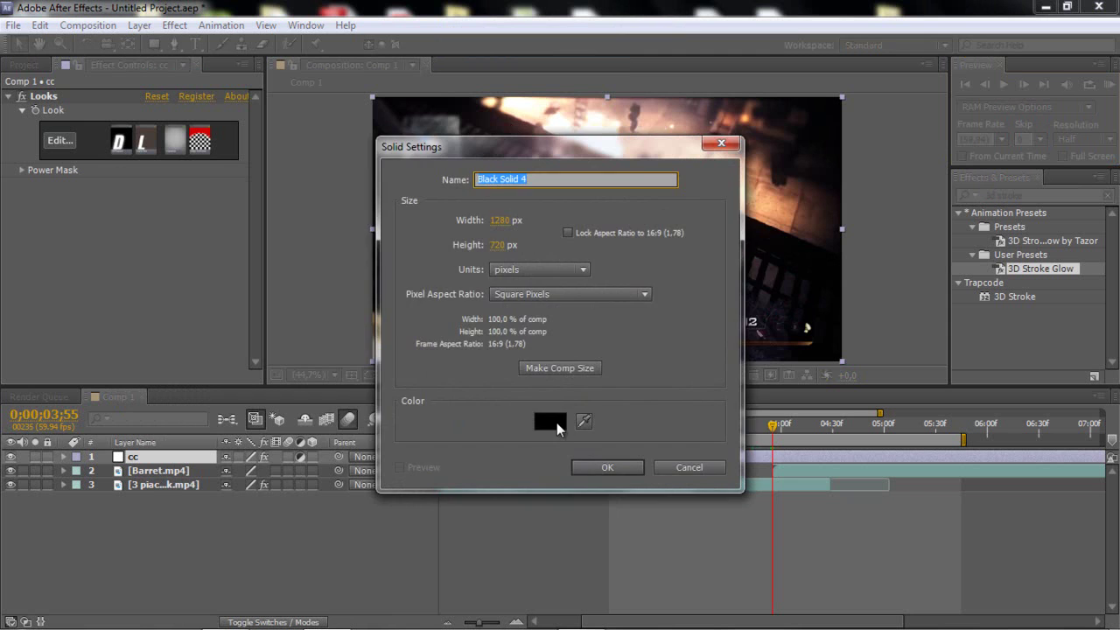
click(556, 422)
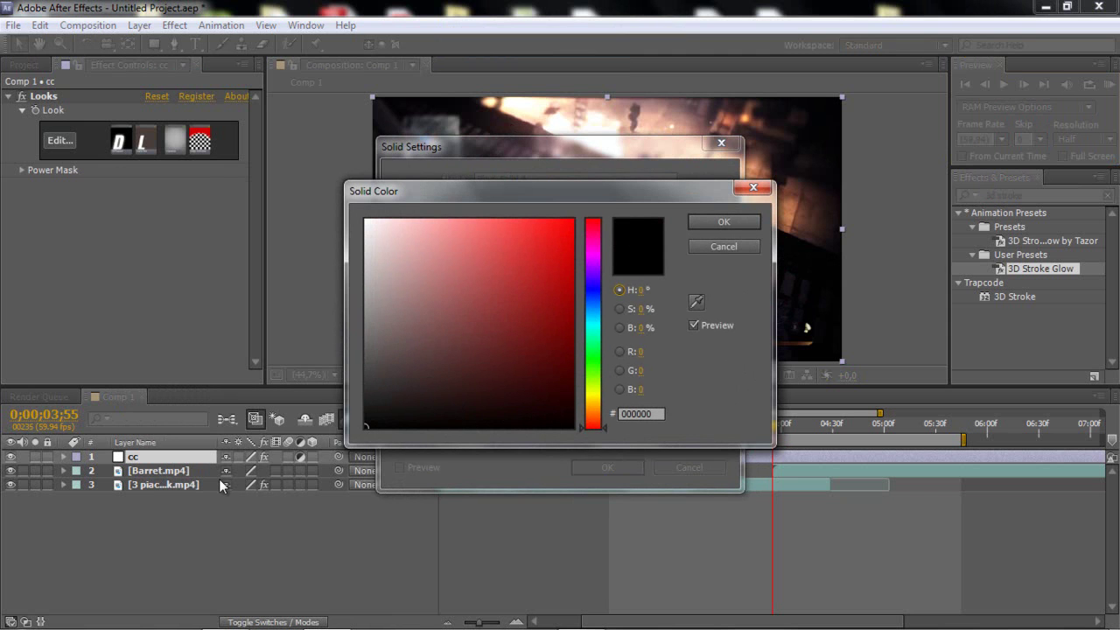
click(723, 221)
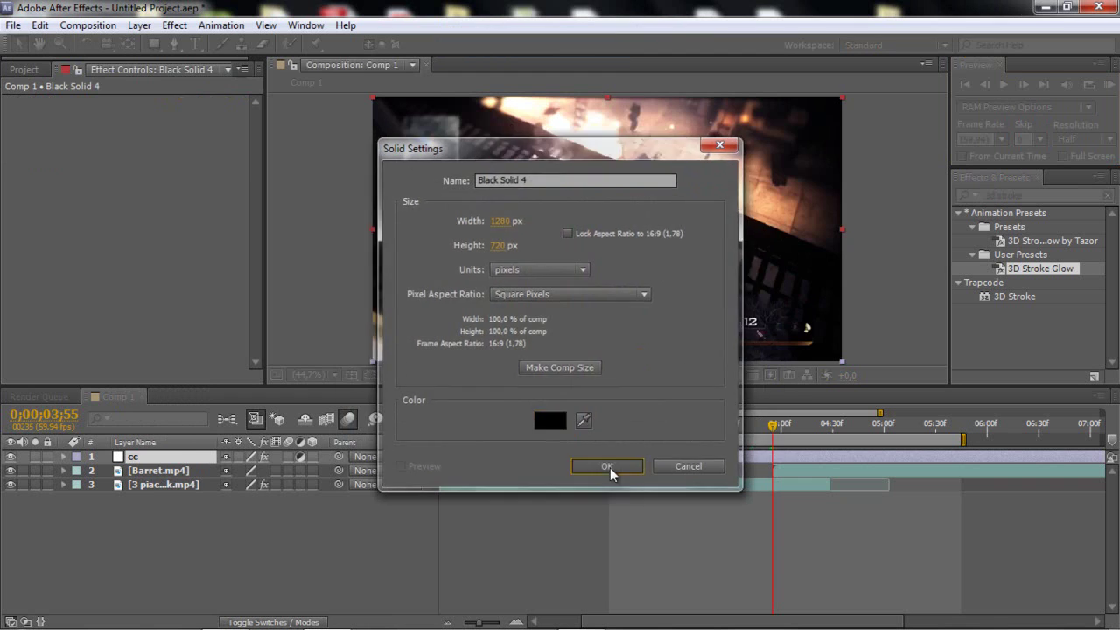
click(610, 467)
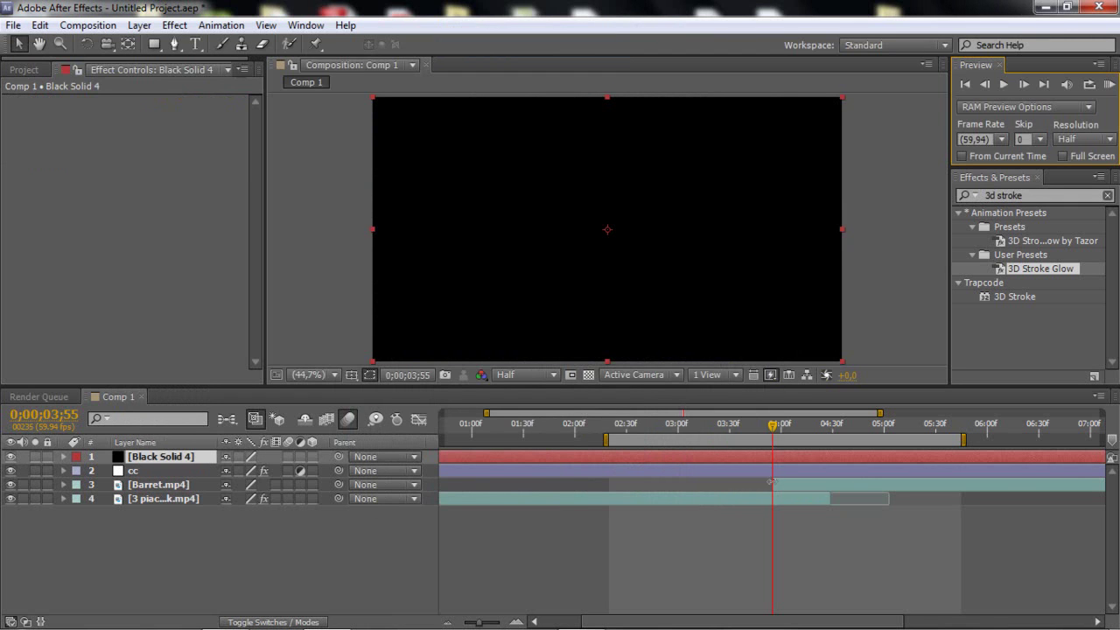
- Rename the new solid layer to '3D Stroke'
right_click(159, 460)
click(219, 618)
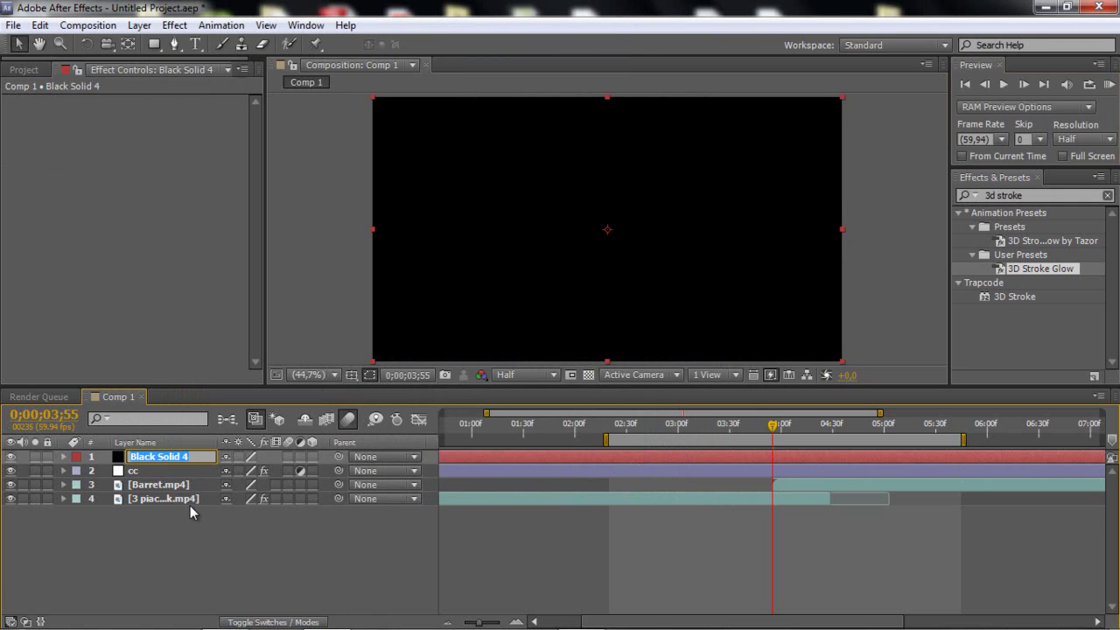
key(Caps_Lock)
text(3D)
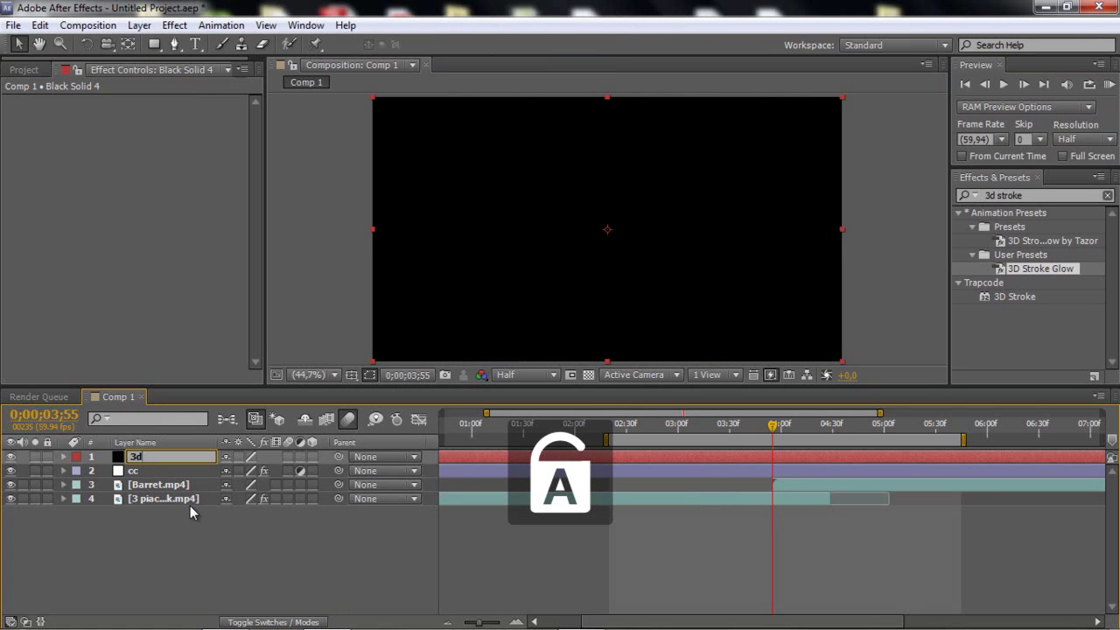
key(Caps_Lock)
key(Caps_Lock)
text(S)
key(Caps_Lock)
text(troke)
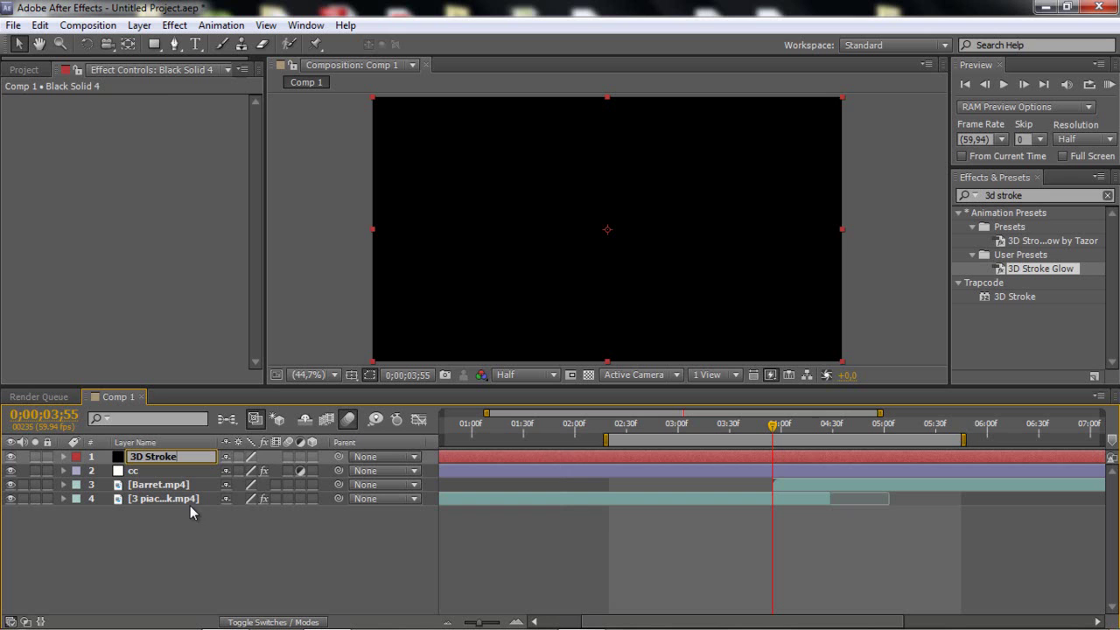
click(147, 478)
- Apply Trapcode 3D Stroke to the 3D Stroke solid and move that layer below cc
click(145, 458)
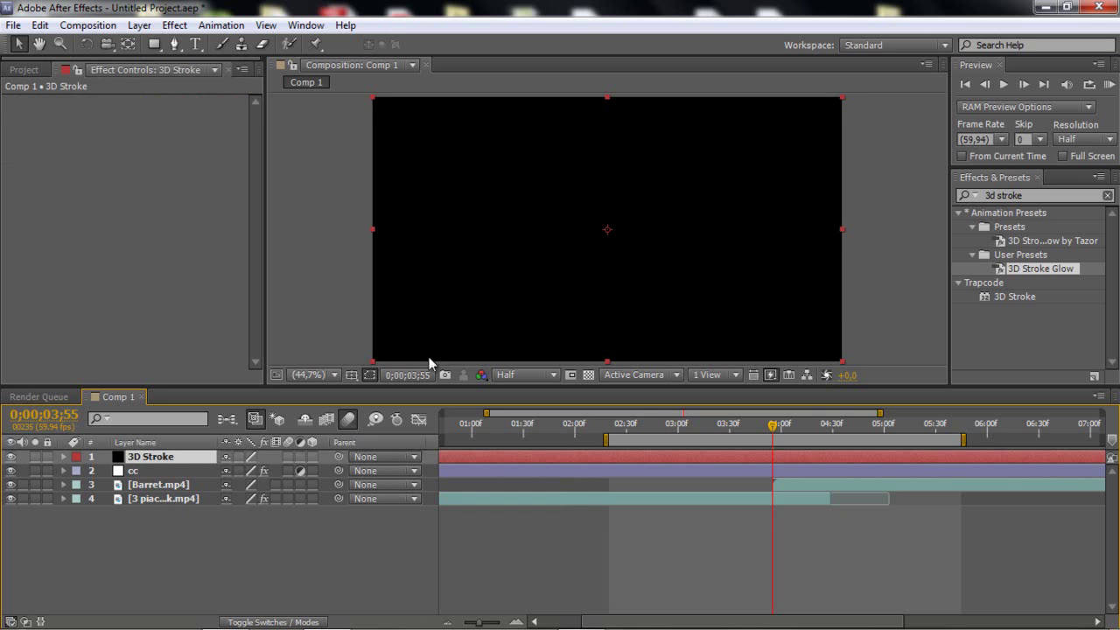
click(1054, 197)
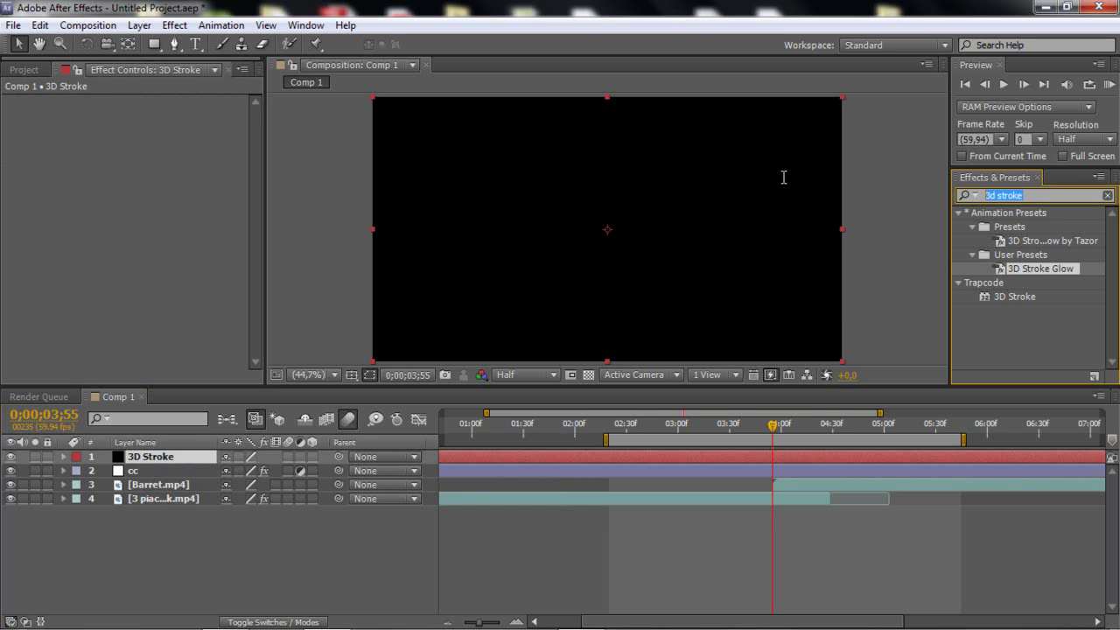
click(1015, 296)
mouse_move(1015, 297)
mouse_down()
mouse_move(683, 453)
mouse_move(802, 482)
mouse_move(805, 457)
mouse_up()
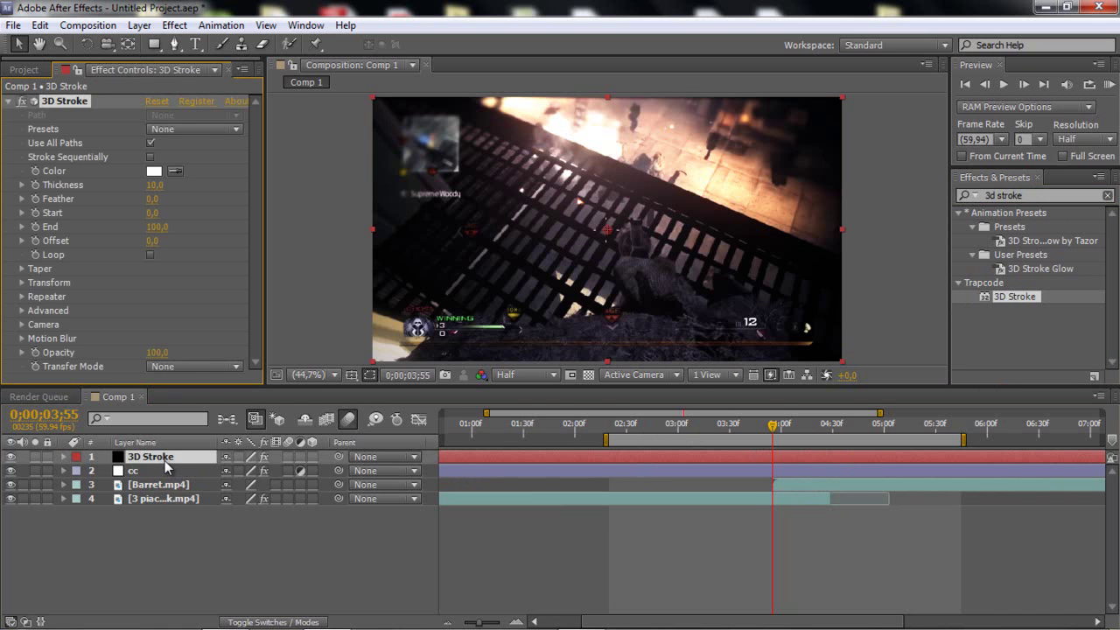
drag(164, 460, 167, 484)
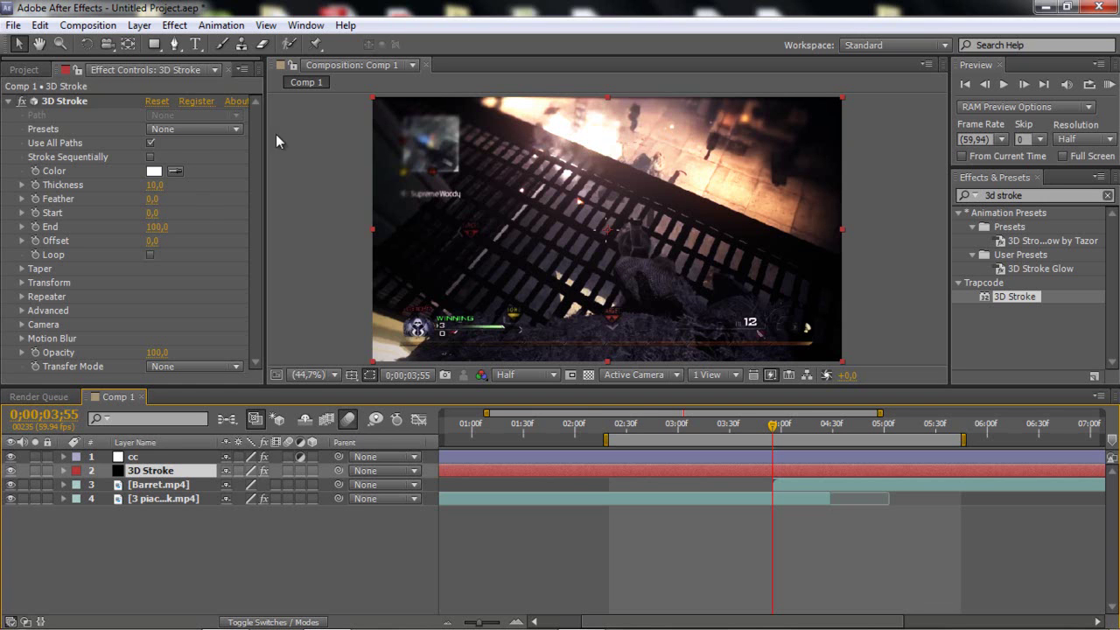
- Try the Gear shape 01, Lots of Circles, Random Circles and Rounded Hexagon stroke presets
click(174, 129)
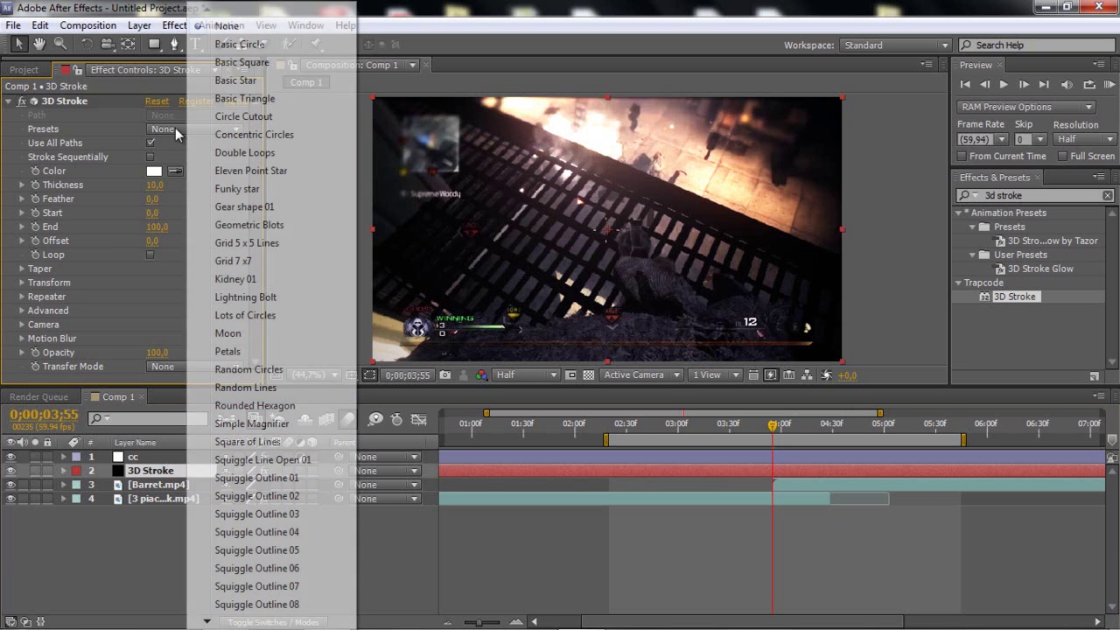
click(255, 207)
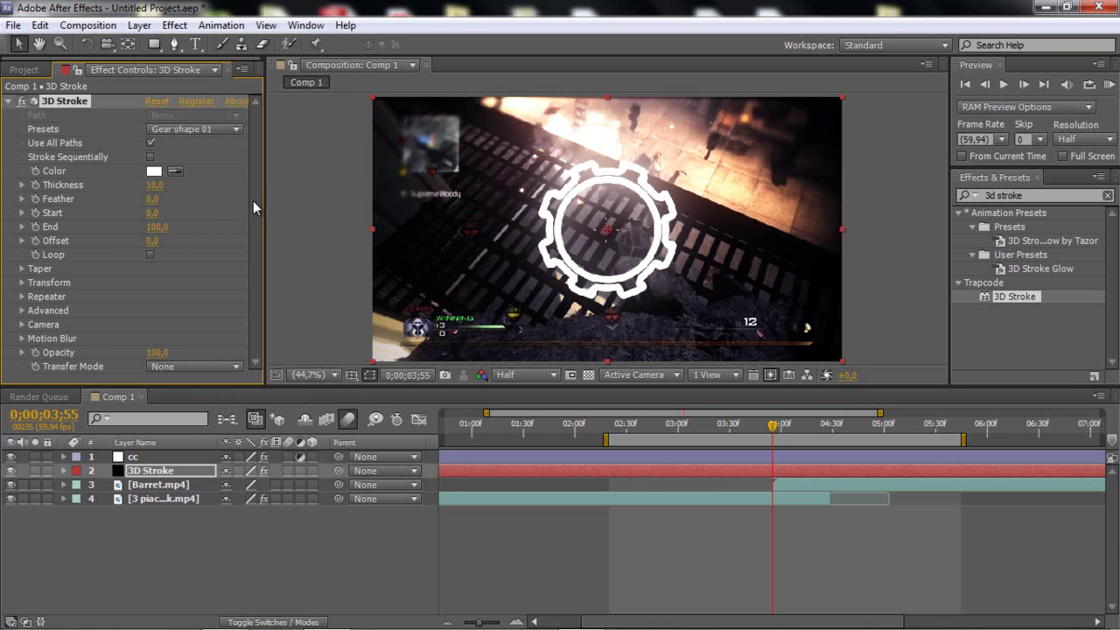
click(180, 129)
click(241, 315)
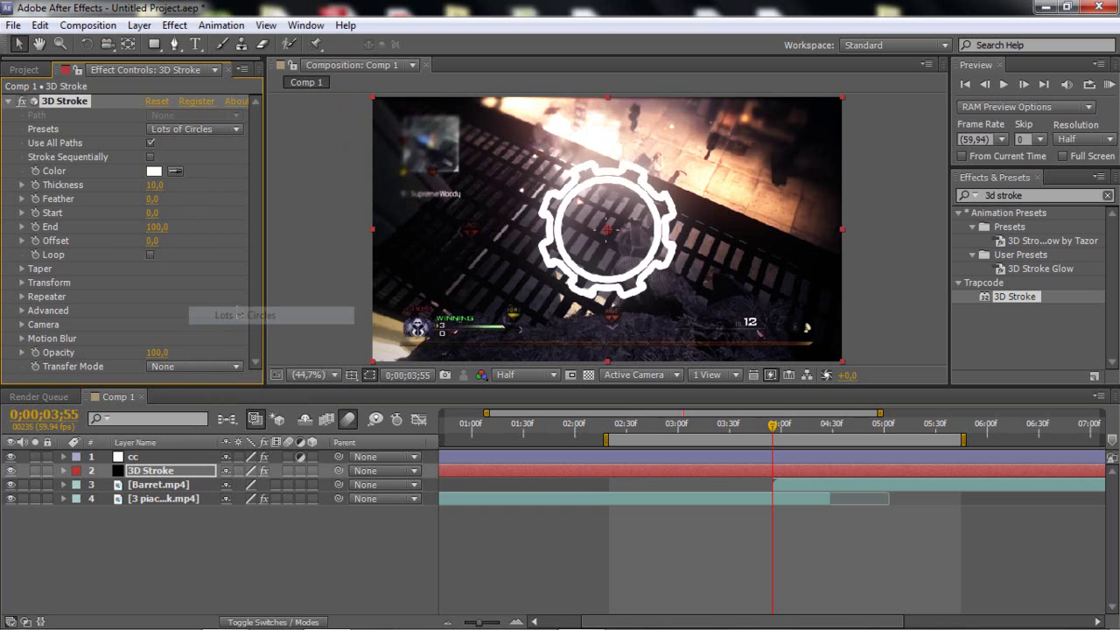
click(210, 128)
click(250, 367)
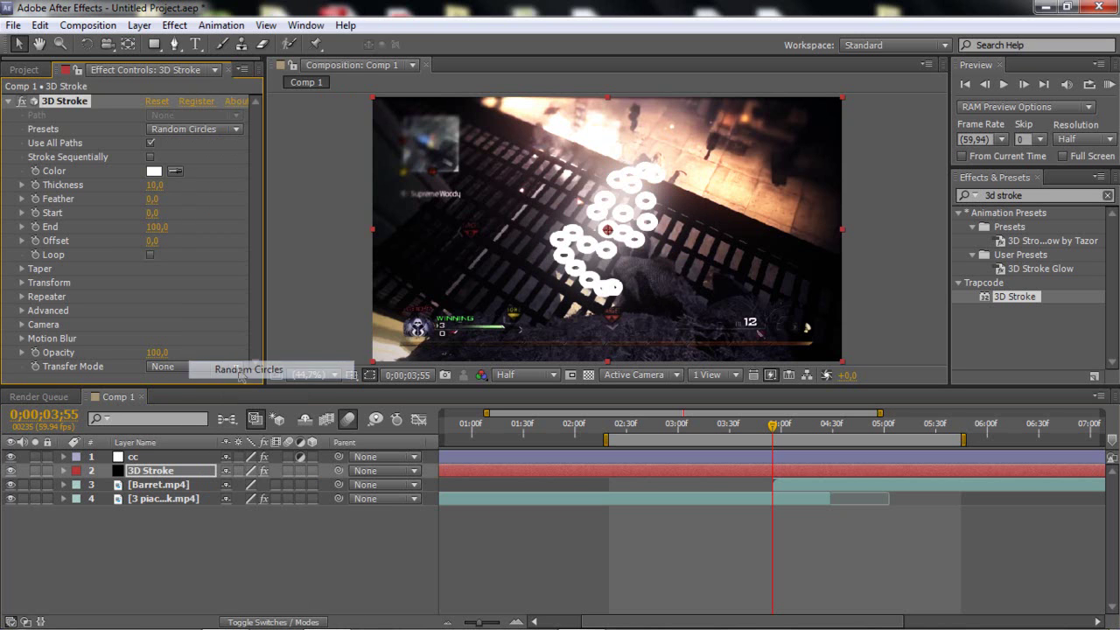
click(186, 131)
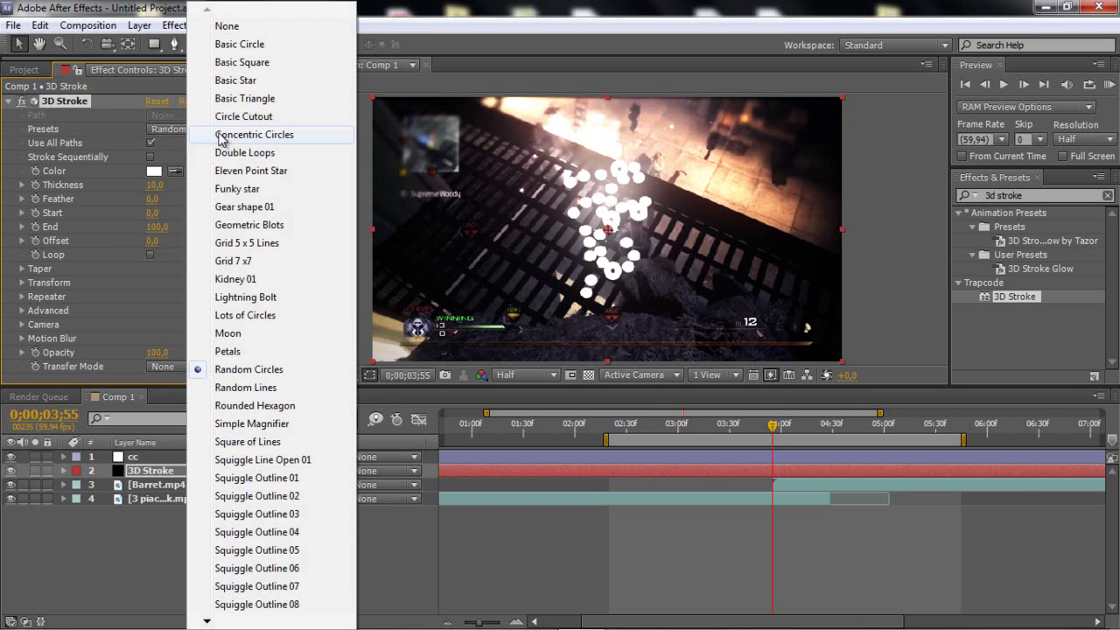
click(226, 402)
- Try Concentric Circles, then settle on the Squiggle Outline 02 preset
click(215, 141)
click(255, 243)
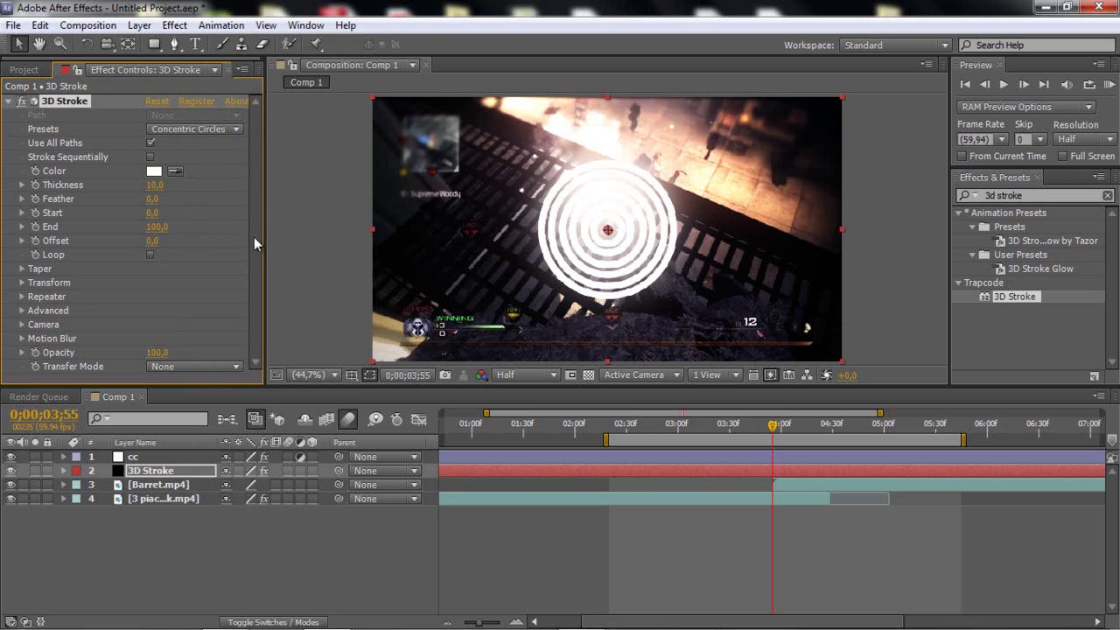
click(192, 129)
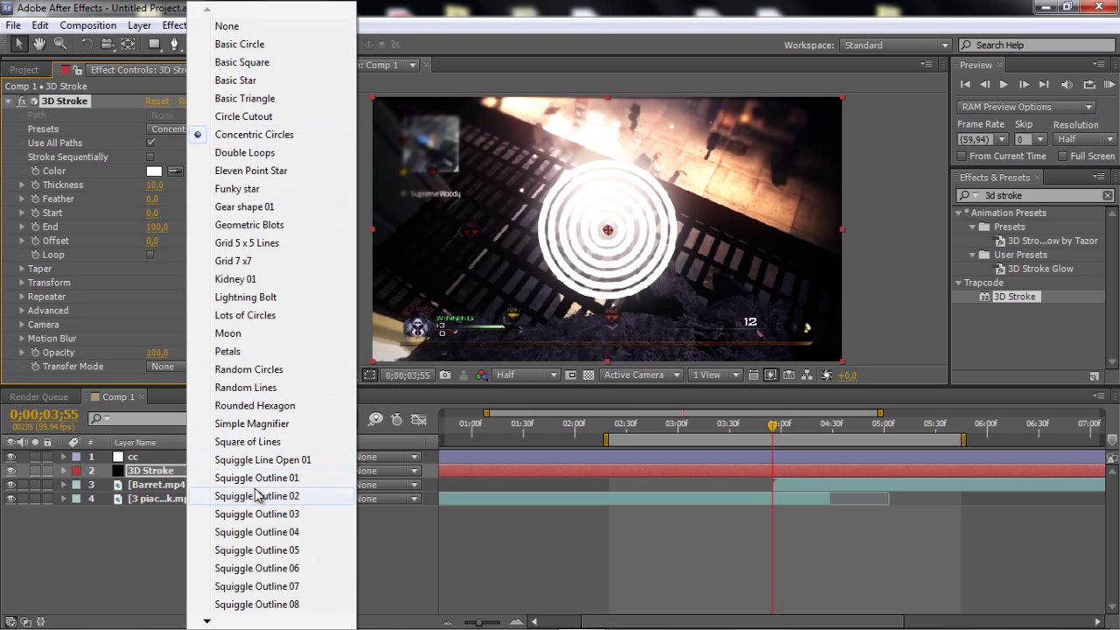
click(257, 496)
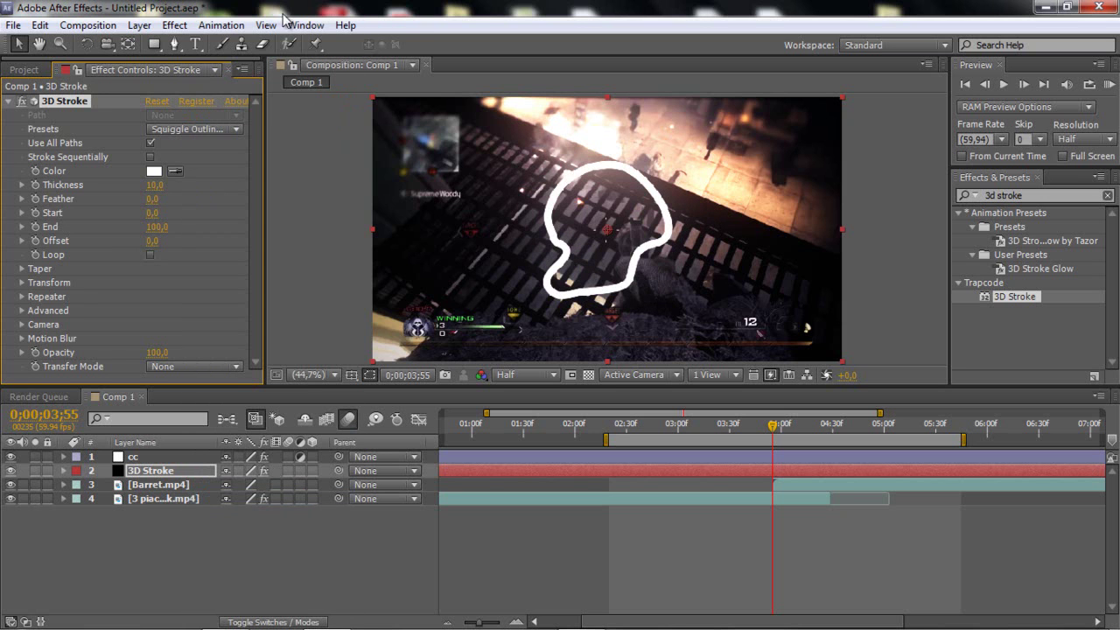
click(191, 129)
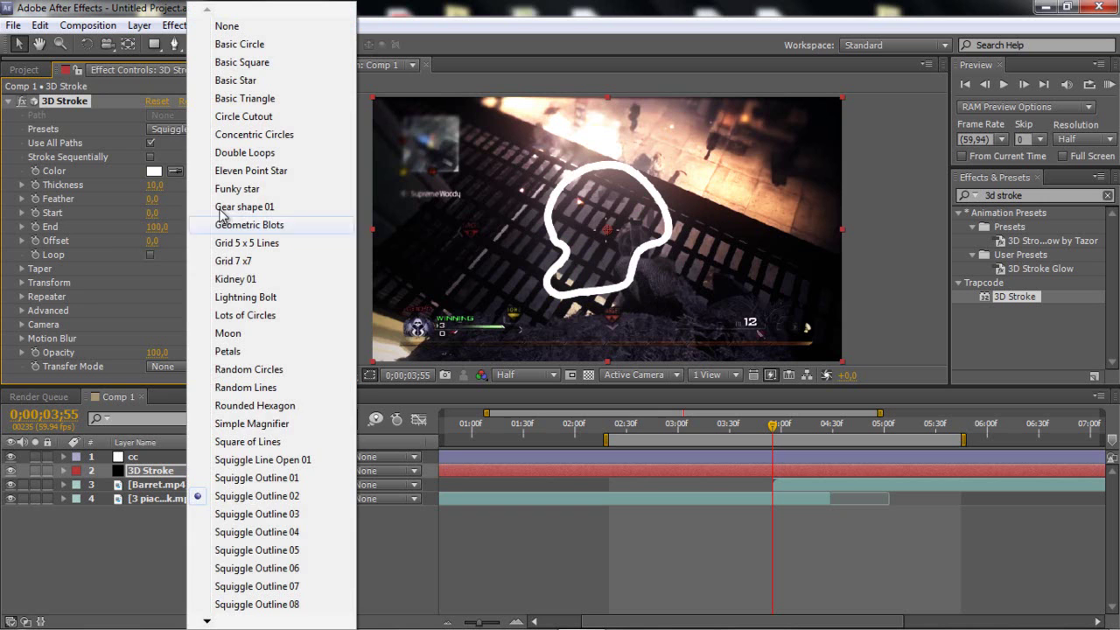
click(262, 513)
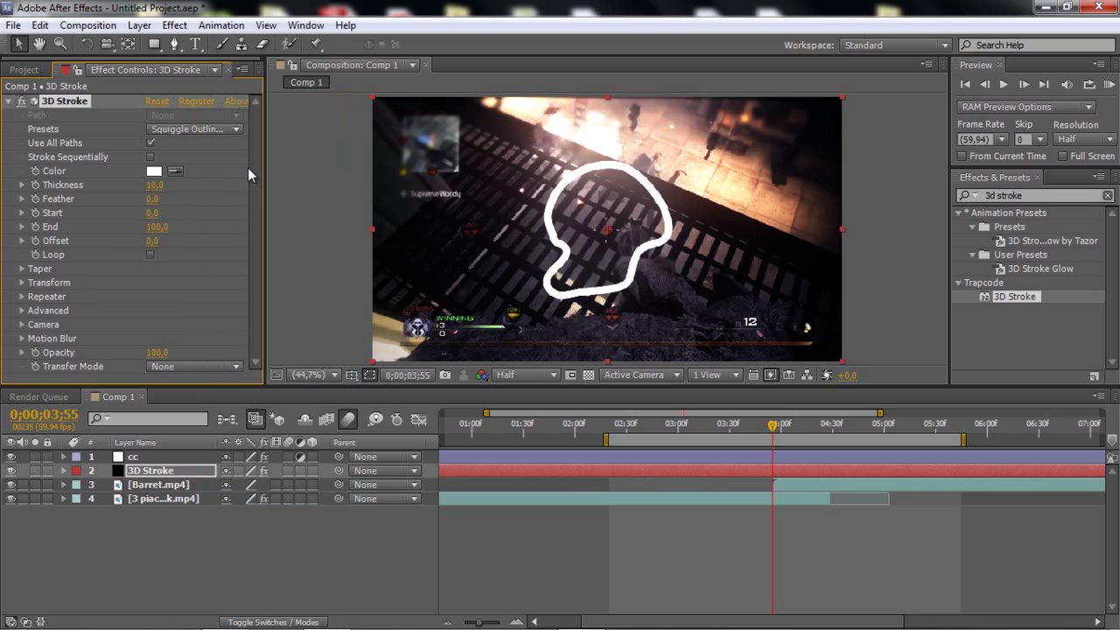
click(194, 125)
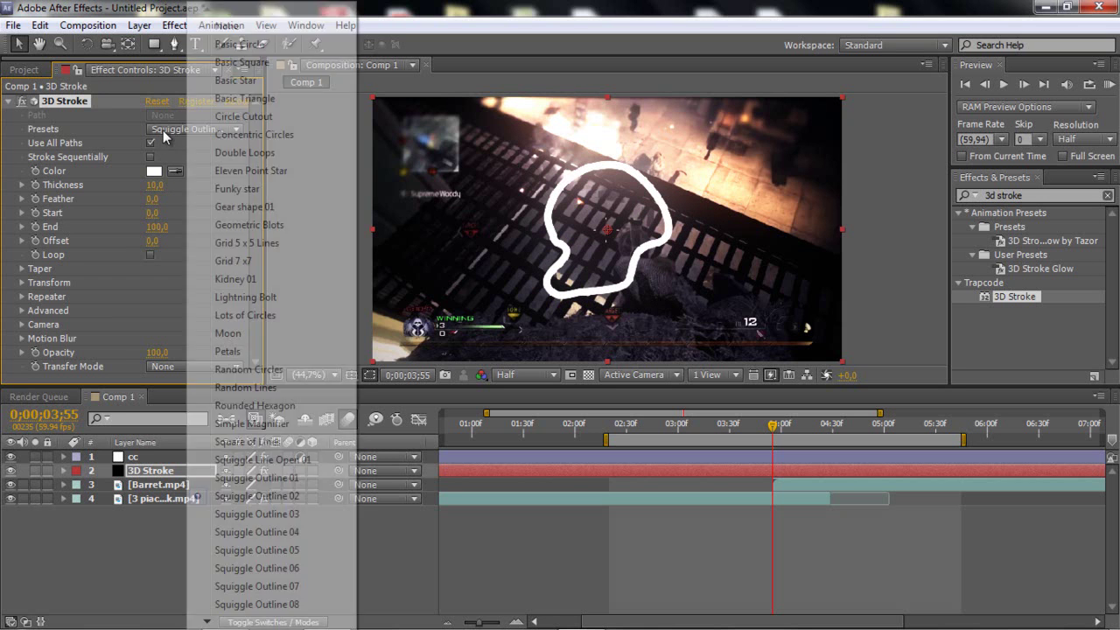
click(175, 161)
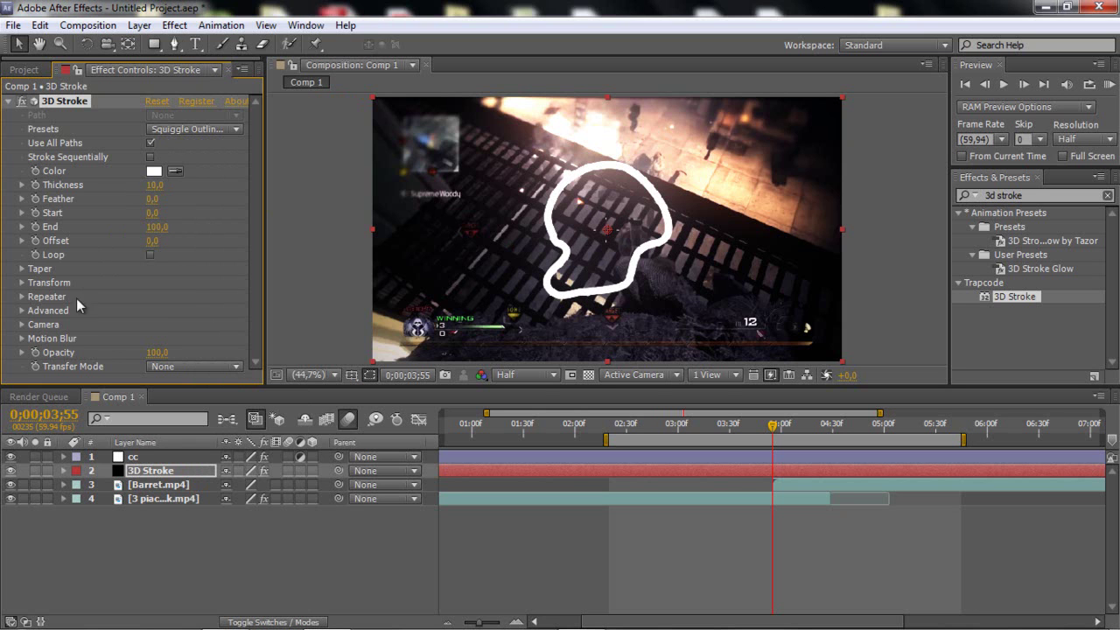
- Raise the 3D Stroke camera Zoom to 1003,6 and enable Taper on the stroke
click(22, 324)
scroll(70, 320, down, 3)
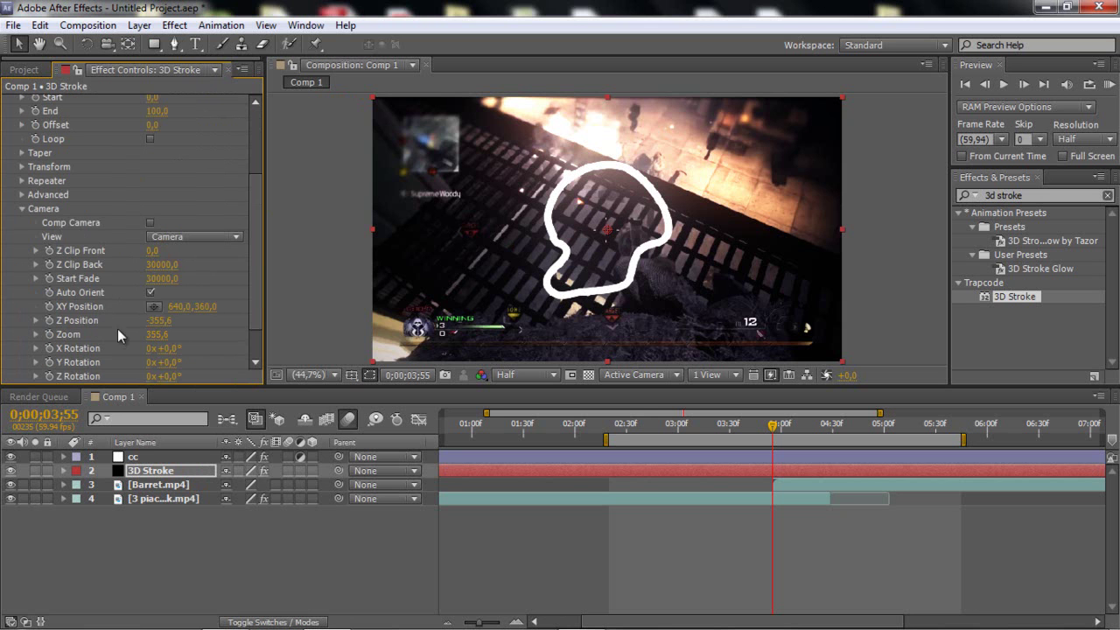
drag(163, 345, 620, 297)
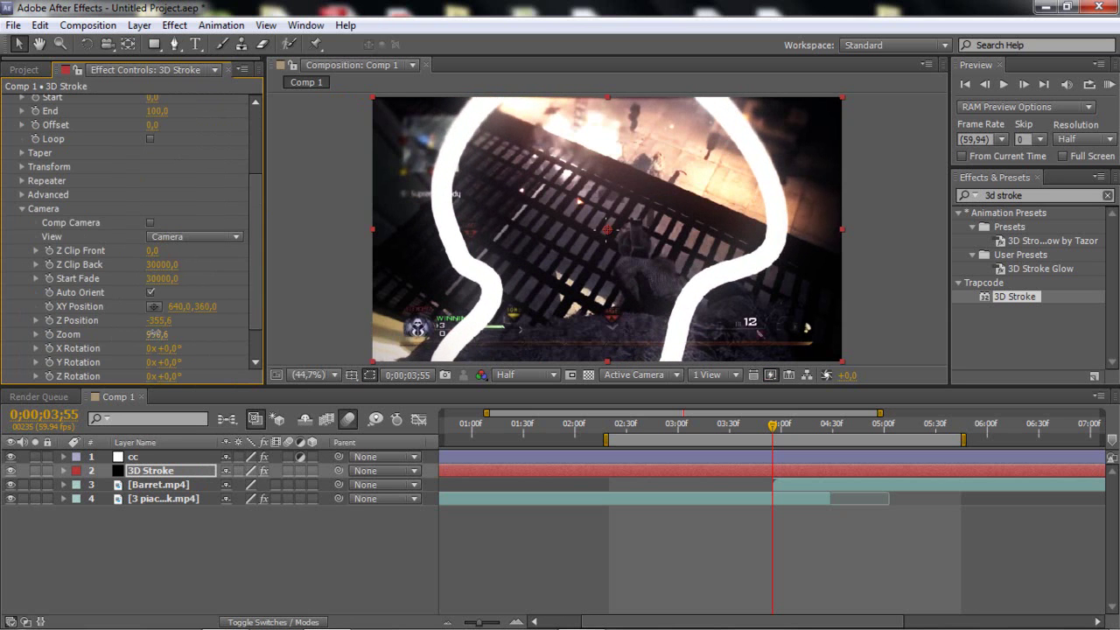
drag(155, 333, 195, 346)
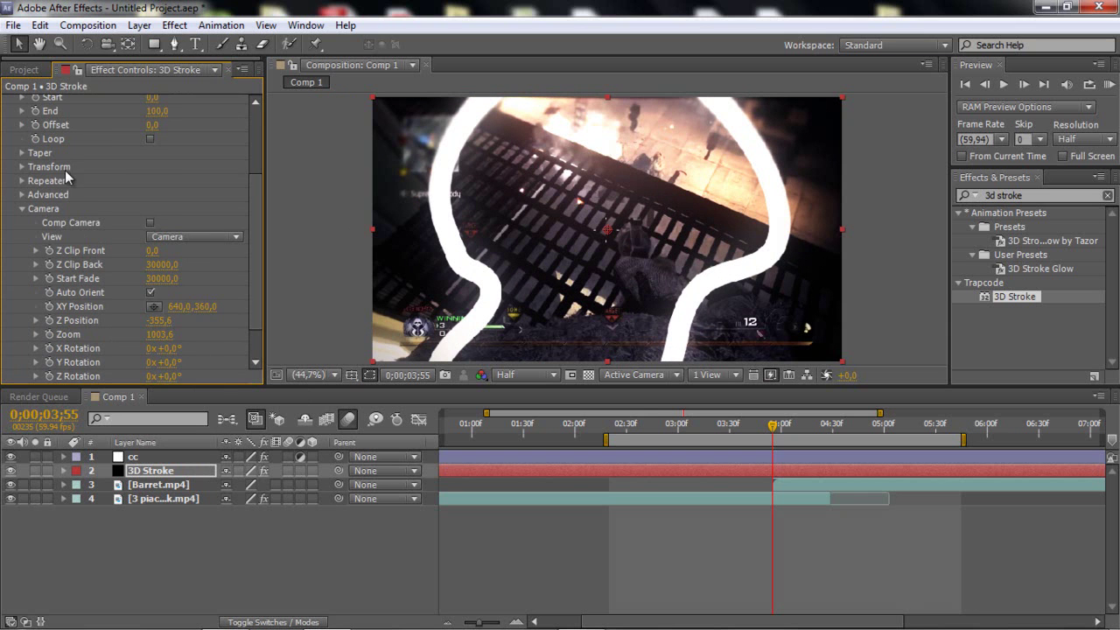
scroll(70, 185, up, 3)
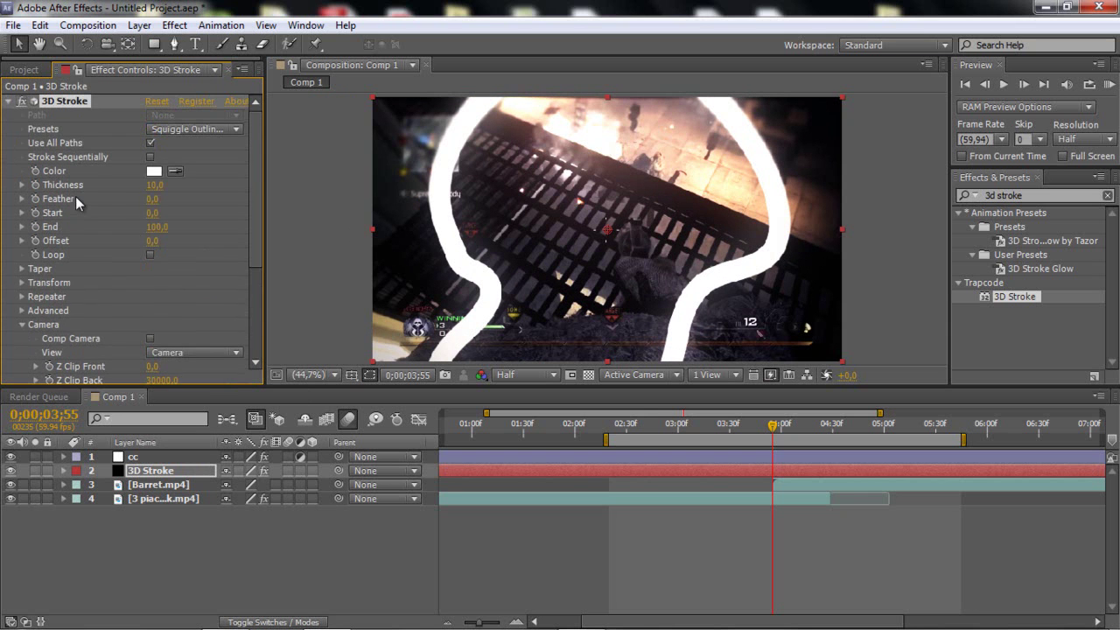
click(20, 325)
click(22, 269)
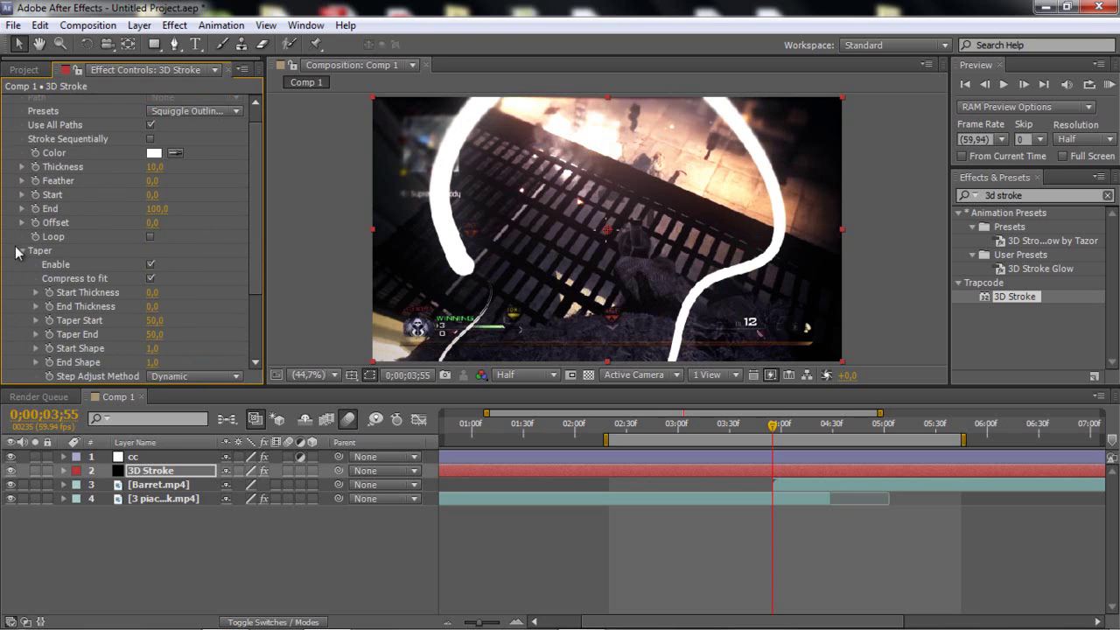
click(22, 251)
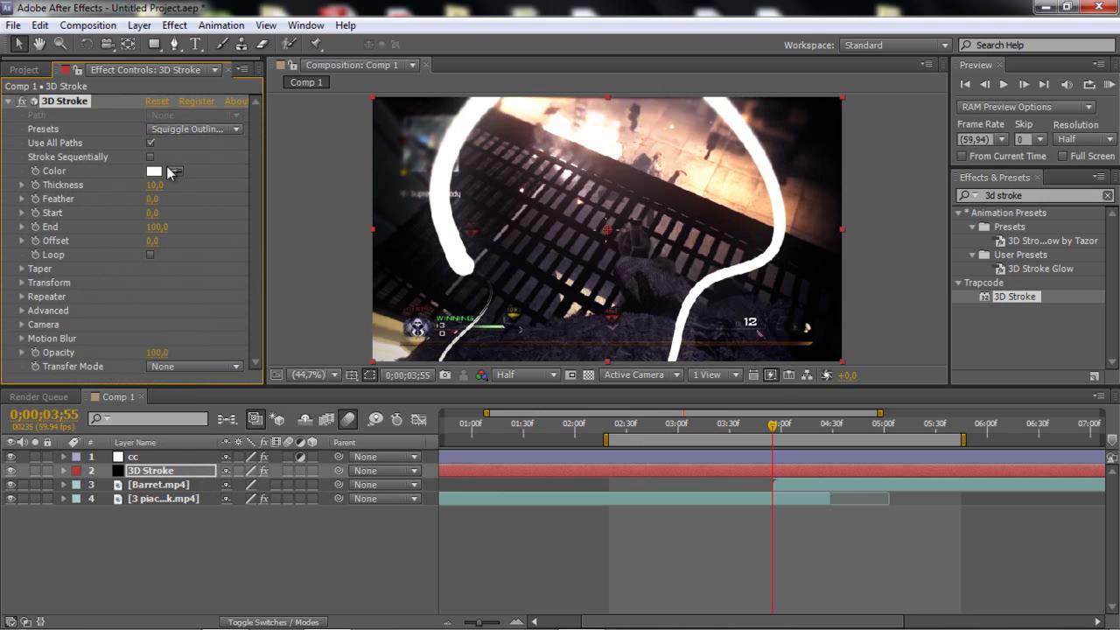
- Set the stroke colour to fully saturated cyan 00FFFC and adjust the timeline zoom
click(153, 171)
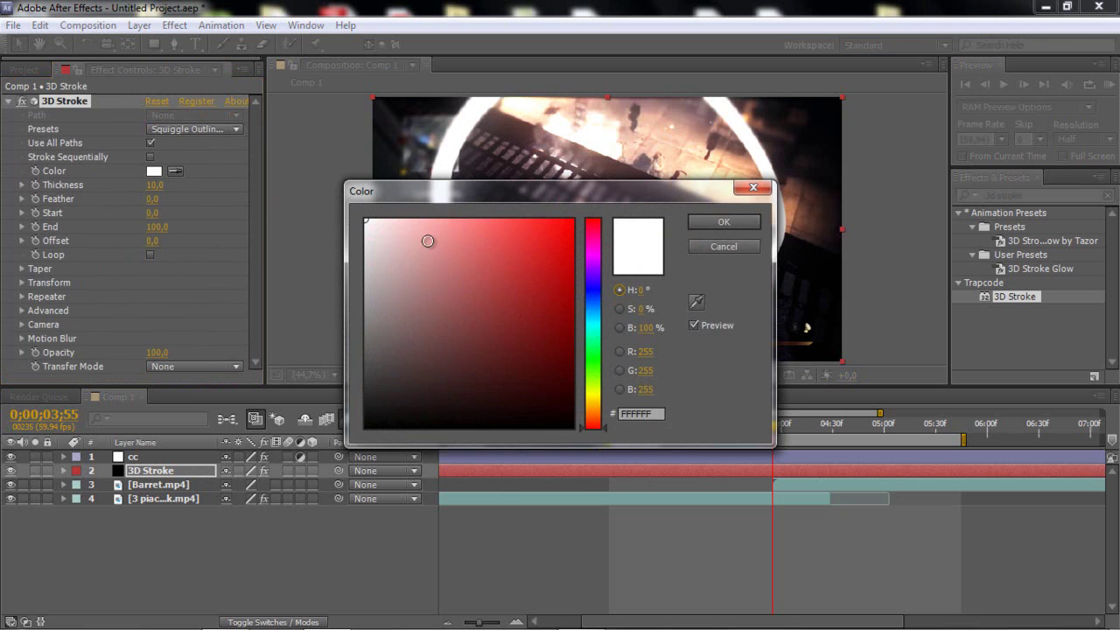
click(589, 331)
mouse_move(525, 262)
mouse_down()
mouse_move(560, 99)
mouse_move(746, 46)
mouse_up()
click(596, 325)
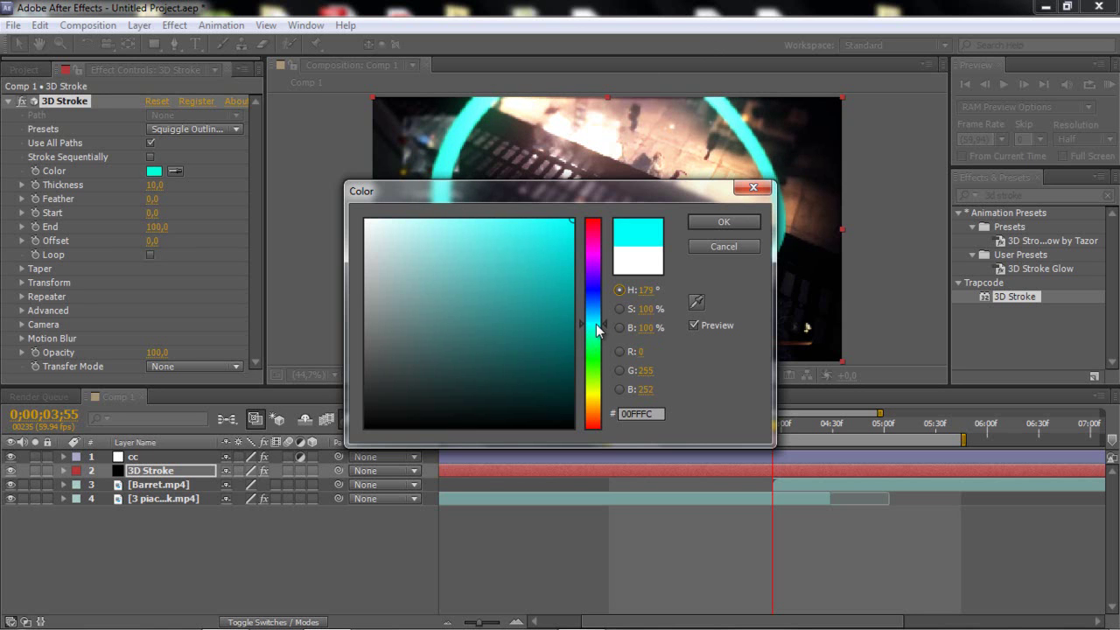
click(748, 220)
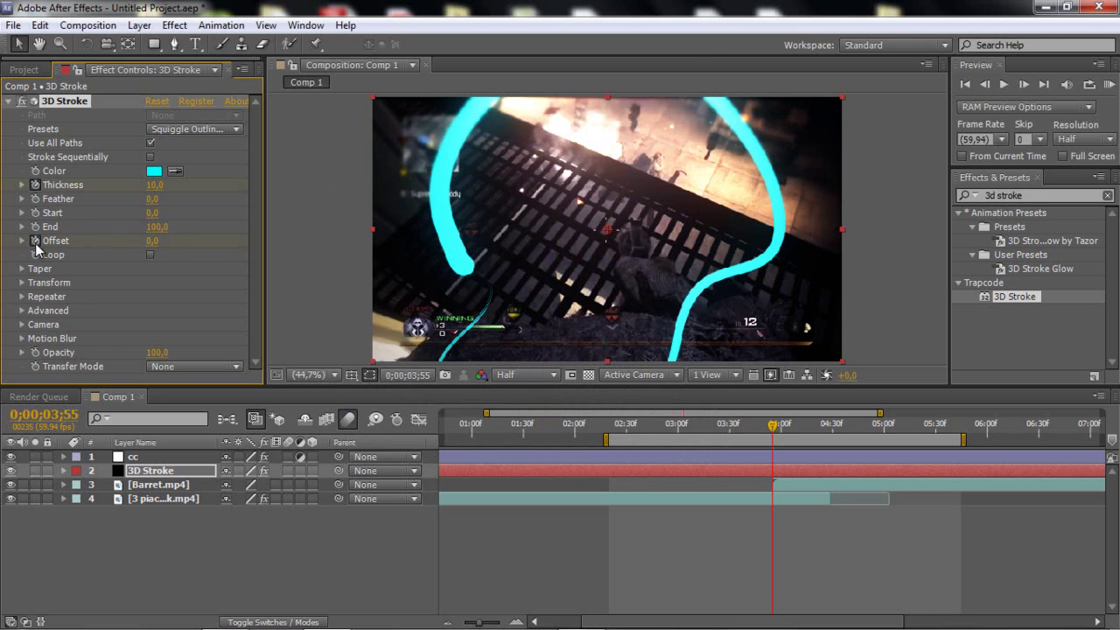
click(500, 622)
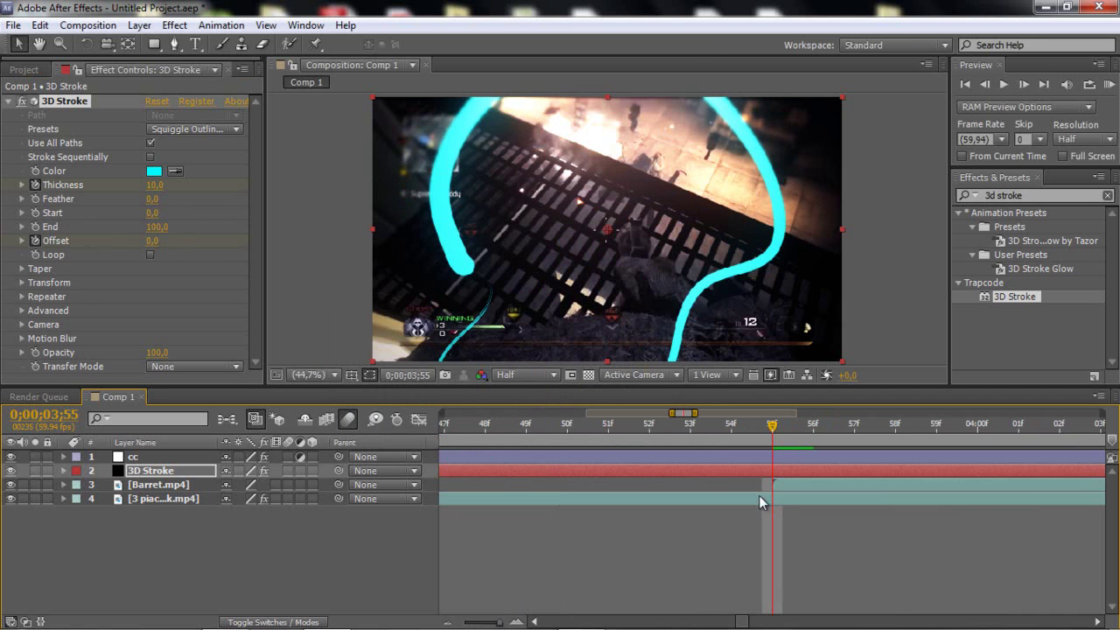
drag(500, 622, 472, 622)
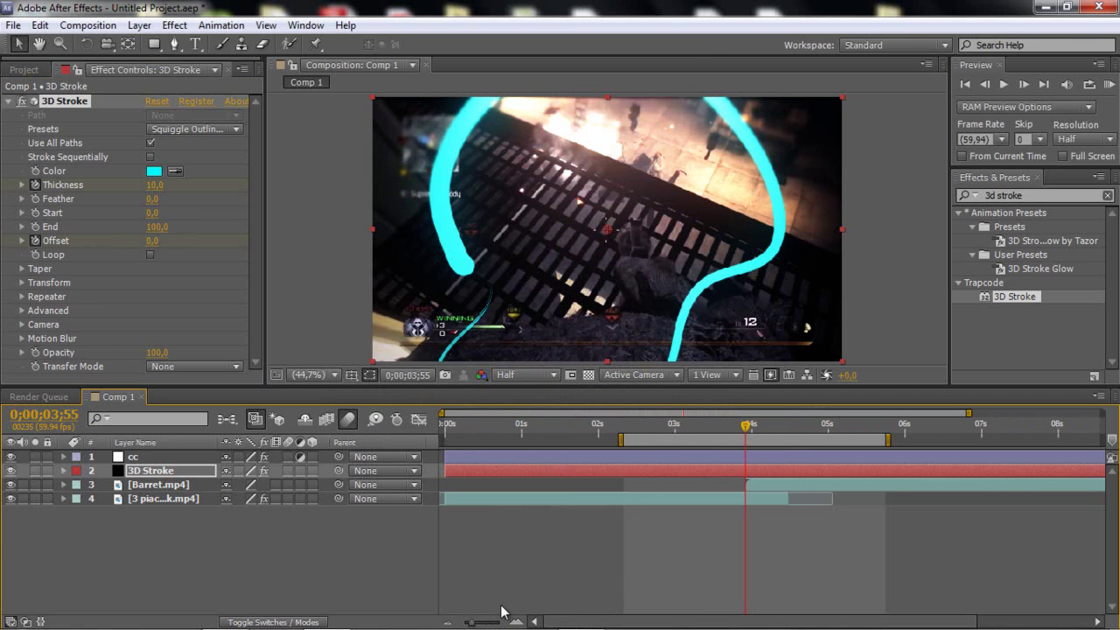
- Scrub the 3;55 Thickness to about 209,6, hide the cc layer, and step back to 3;35
key(u)
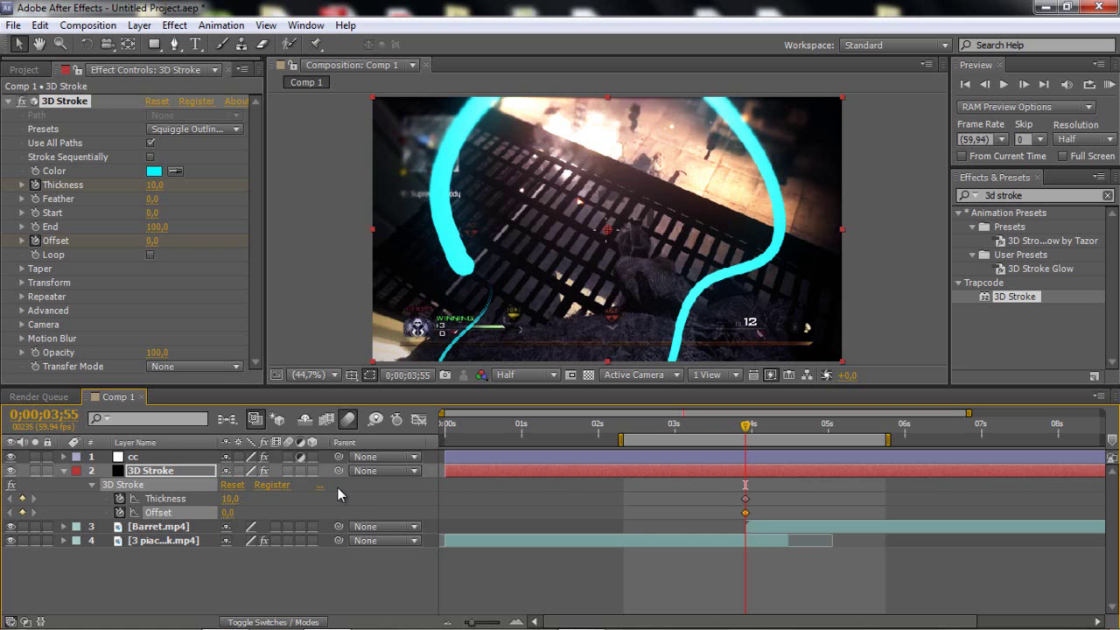
drag(229, 498, 705, 395)
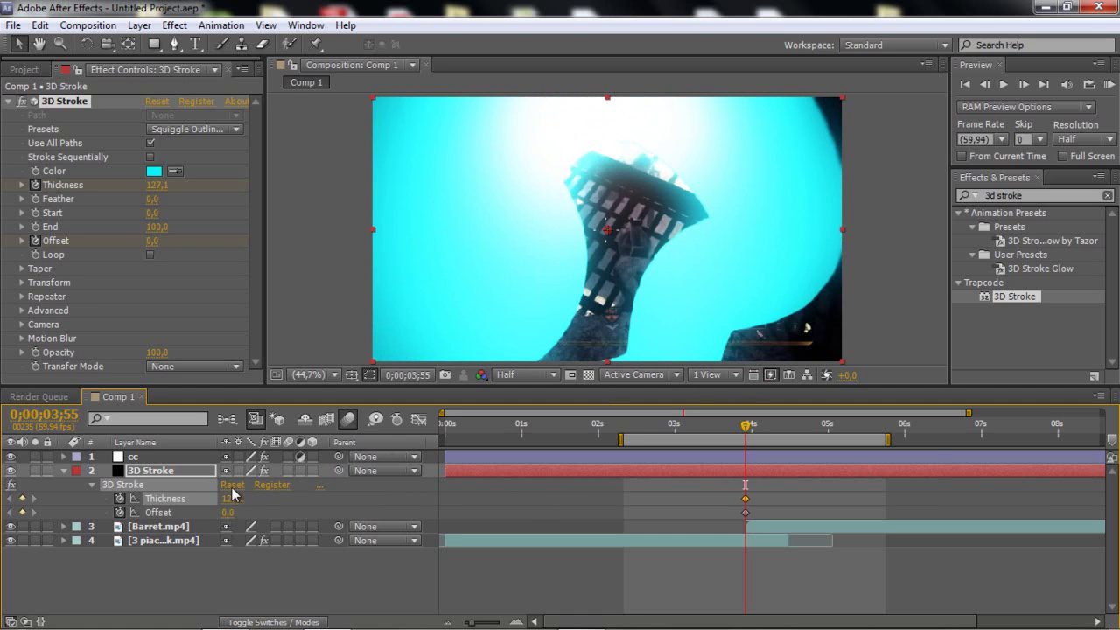
drag(229, 498, 901, 489)
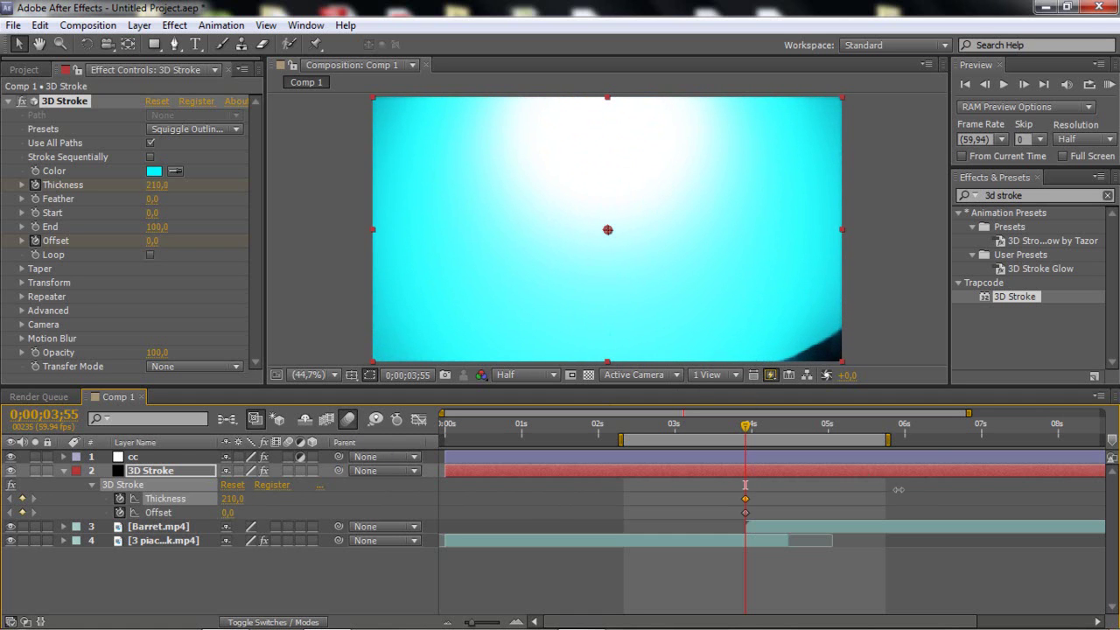
click(11, 456)
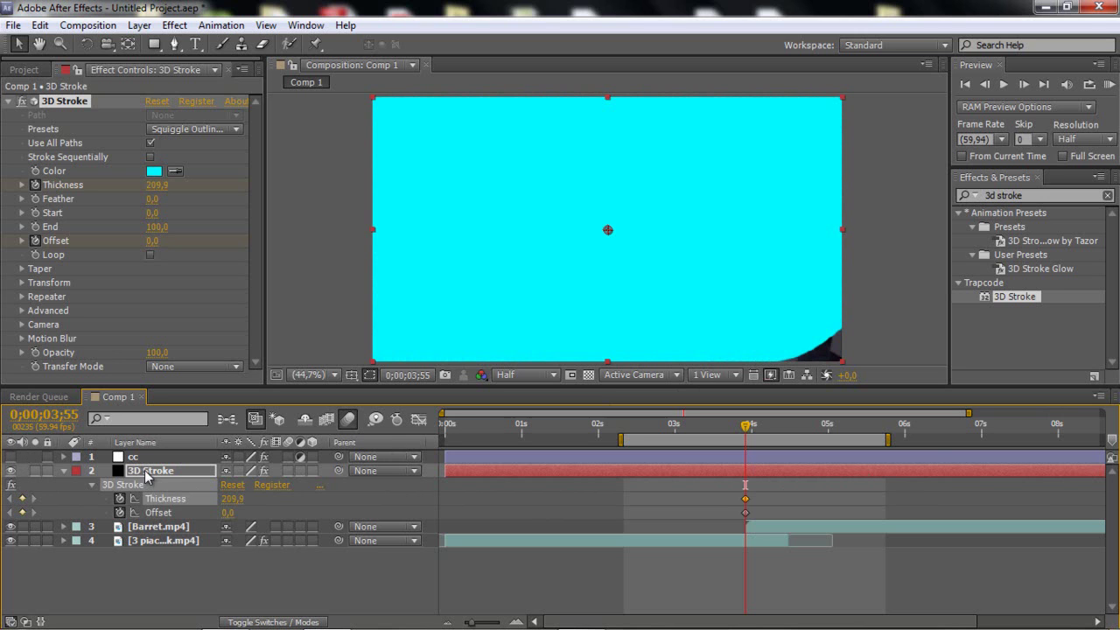
mouse_move(229, 498)
mouse_down()
mouse_move(210, 499)
mouse_move(249, 496)
mouse_up()
key(shift+Page_Up)
key(shift+Page_Up)
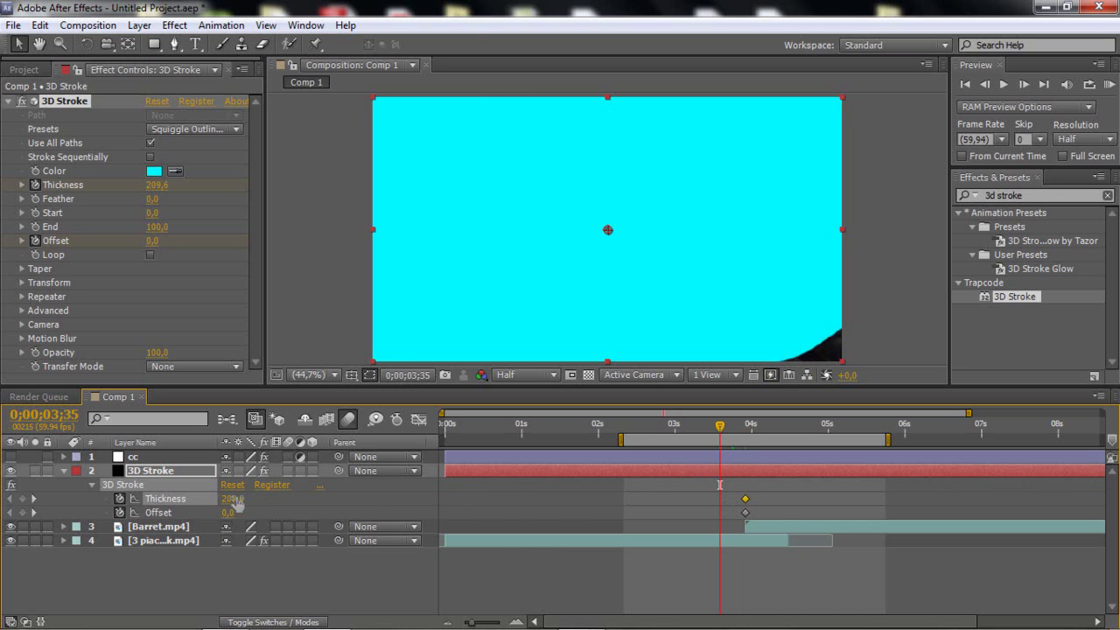
- At 3;35, key Thickness 10 and Offset -100
click(233, 498)
text(10)
key(Return)
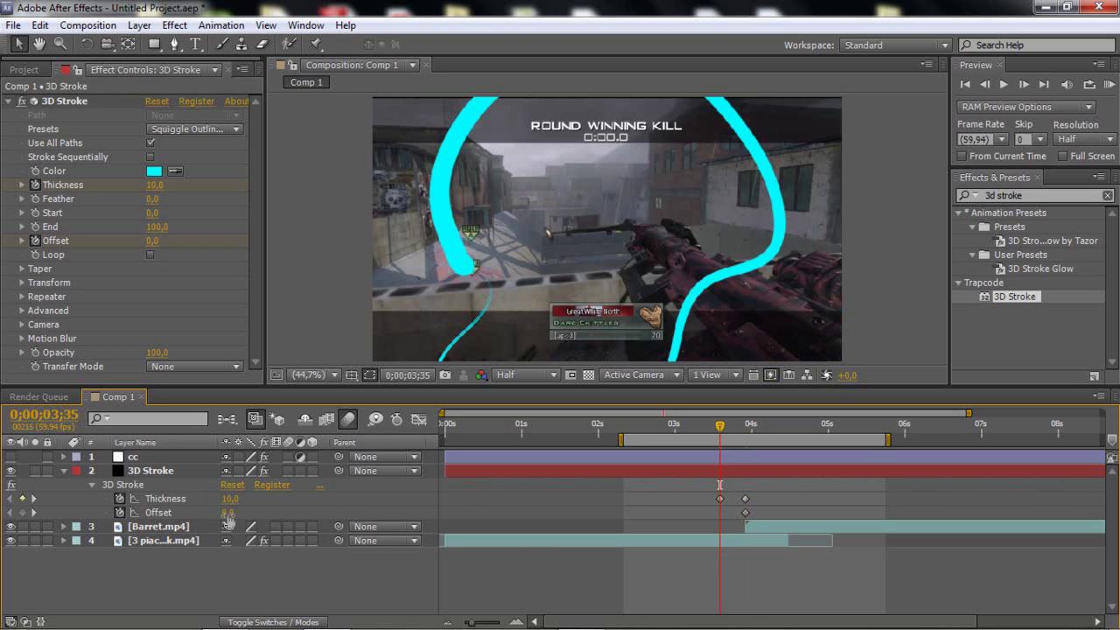
click(225, 512)
key(Return)
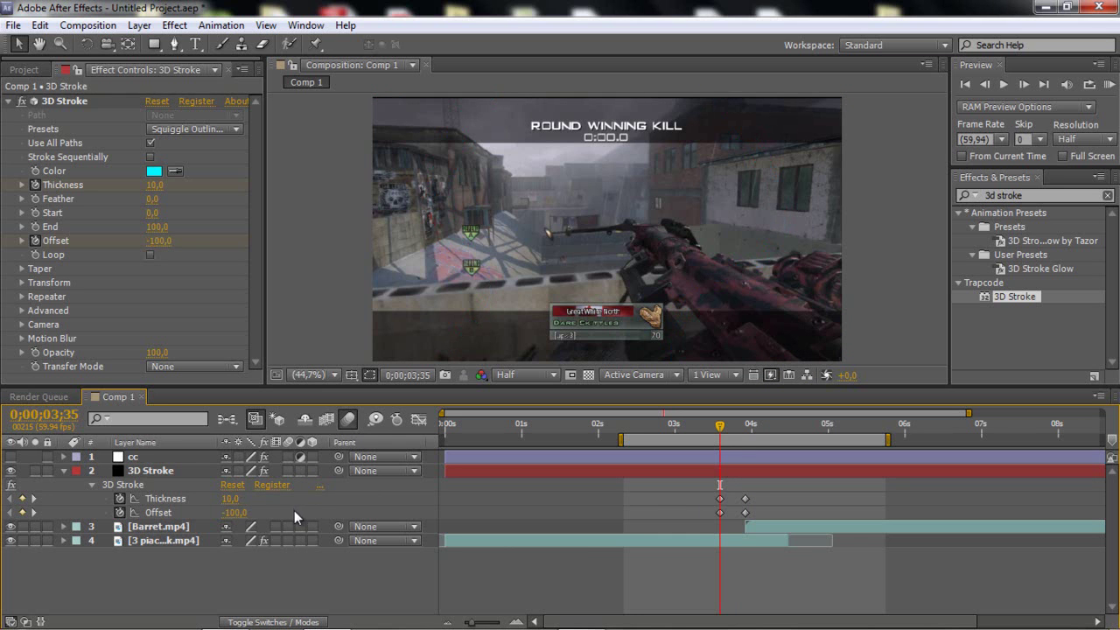
- At 4;15, key Thickness 10 and Offset 100
click(34, 512)
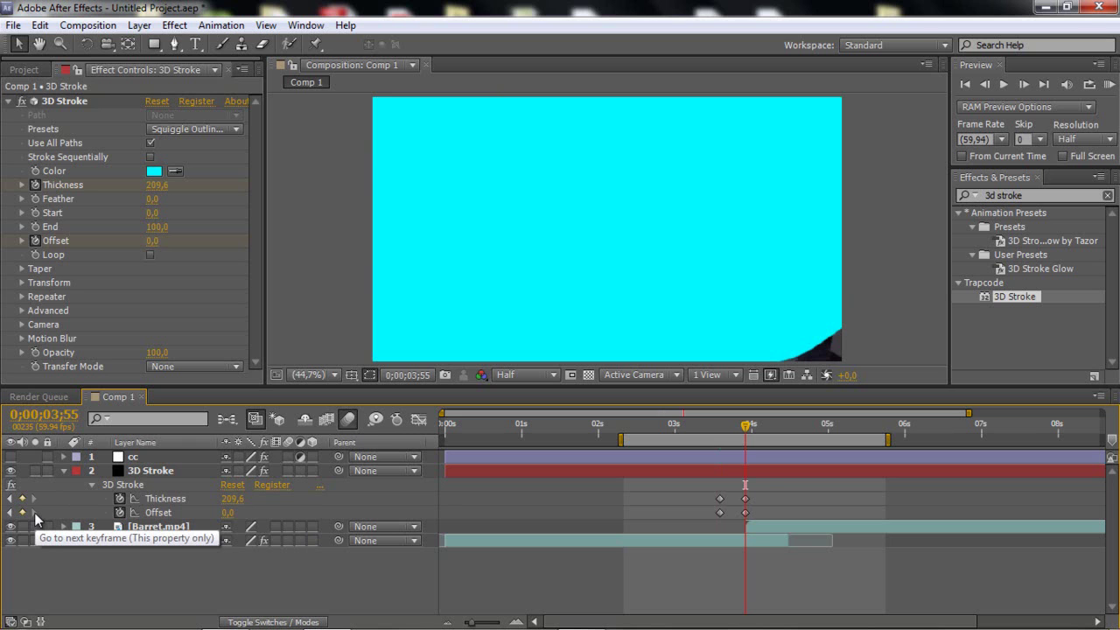
key(space)
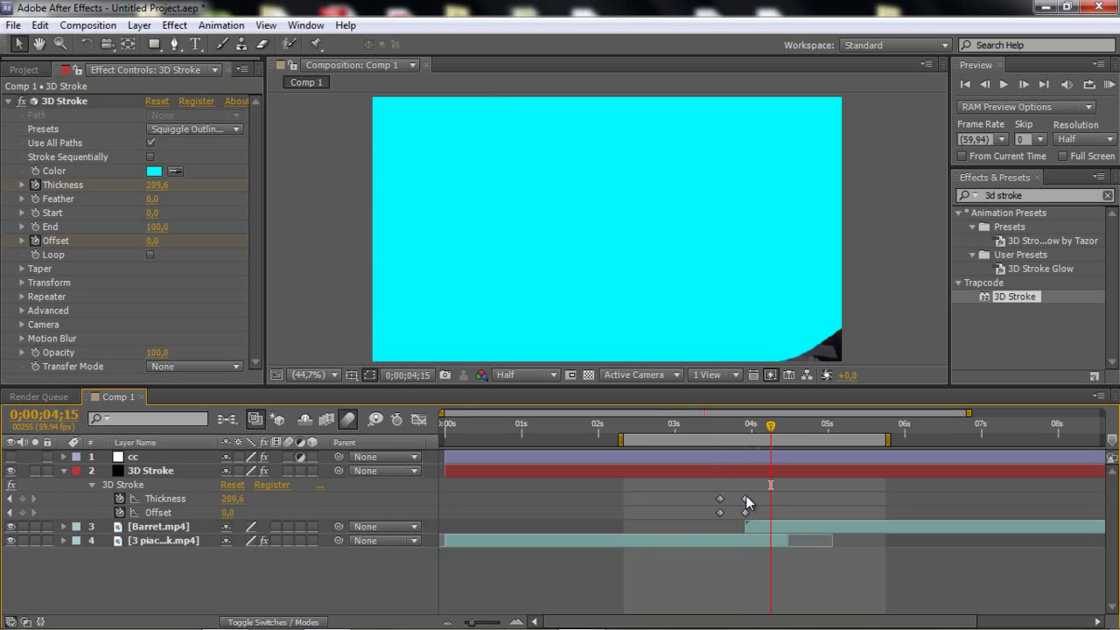
click(229, 499)
text(10)
key(Return)
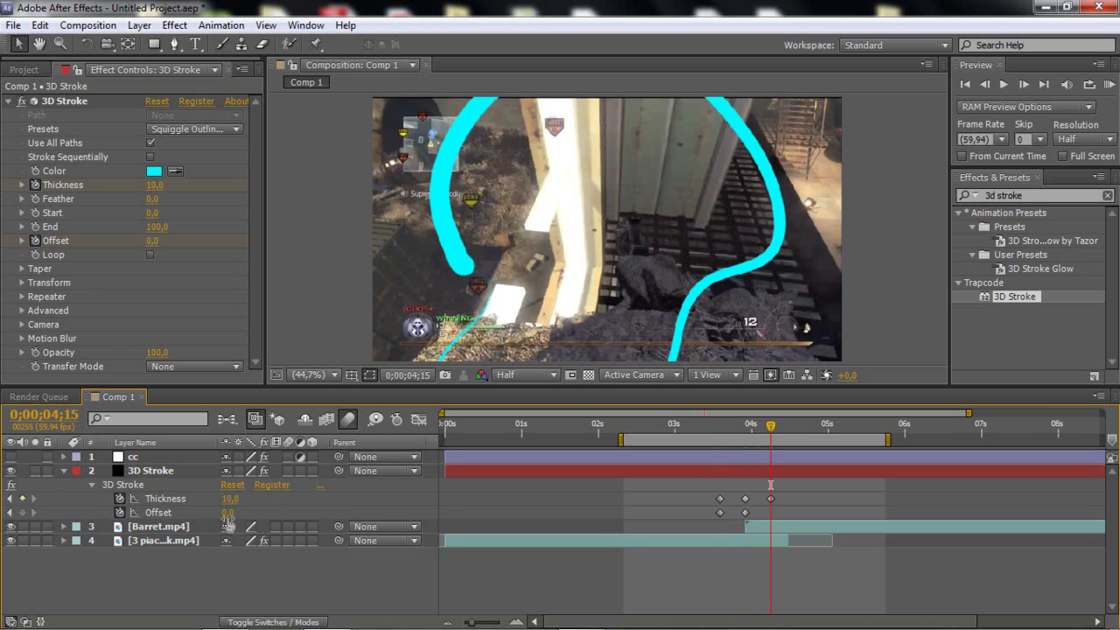
click(228, 512)
key(Return)
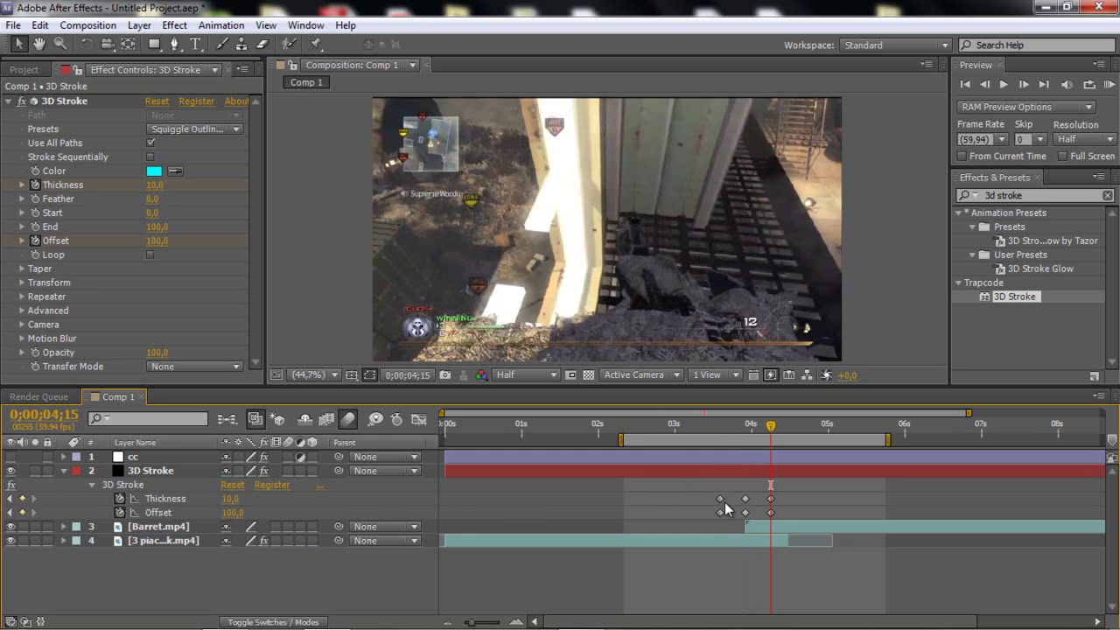
- Lower the 3;55 Thickness to 197,6 and select all six Thickness and Offset keyframes
mouse_move(716, 437)
mouse_down()
mouse_move(762, 426)
mouse_move(744, 411)
mouse_move(779, 411)
mouse_move(712, 410)
mouse_move(761, 399)
mouse_move(724, 396)
mouse_move(724, 427)
mouse_move(745, 429)
mouse_up()
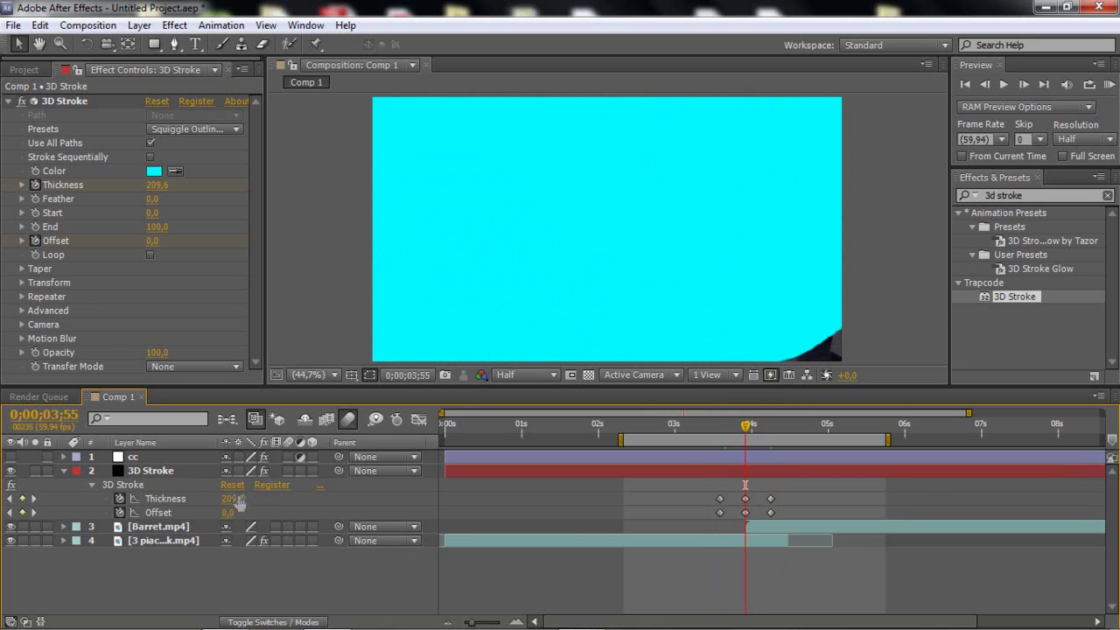
drag(234, 499, 78, 506)
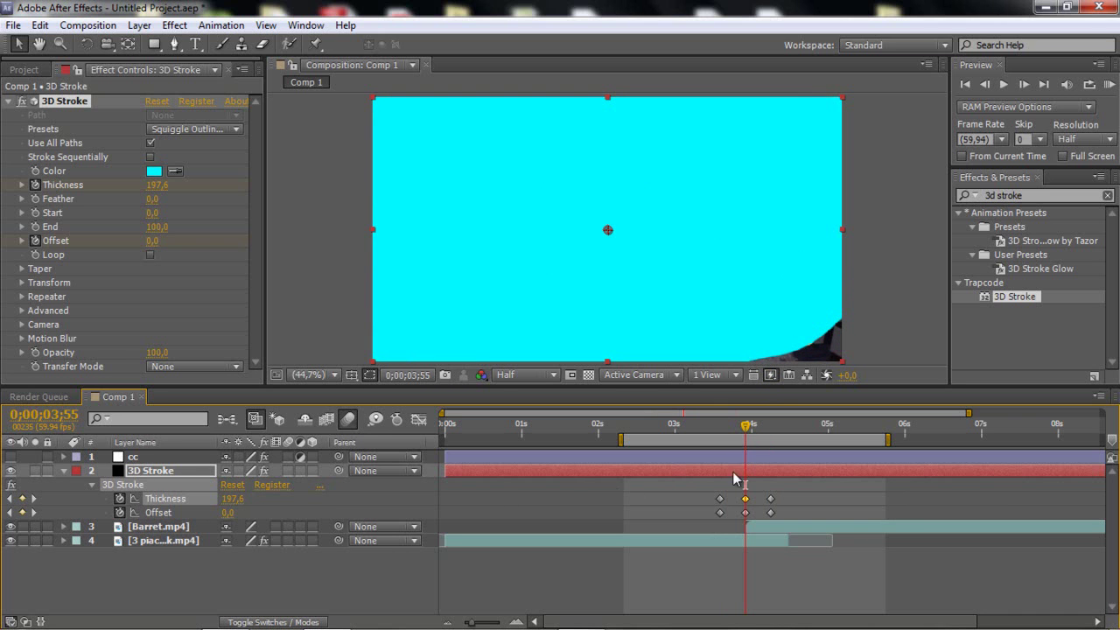
drag(798, 488, 700, 515)
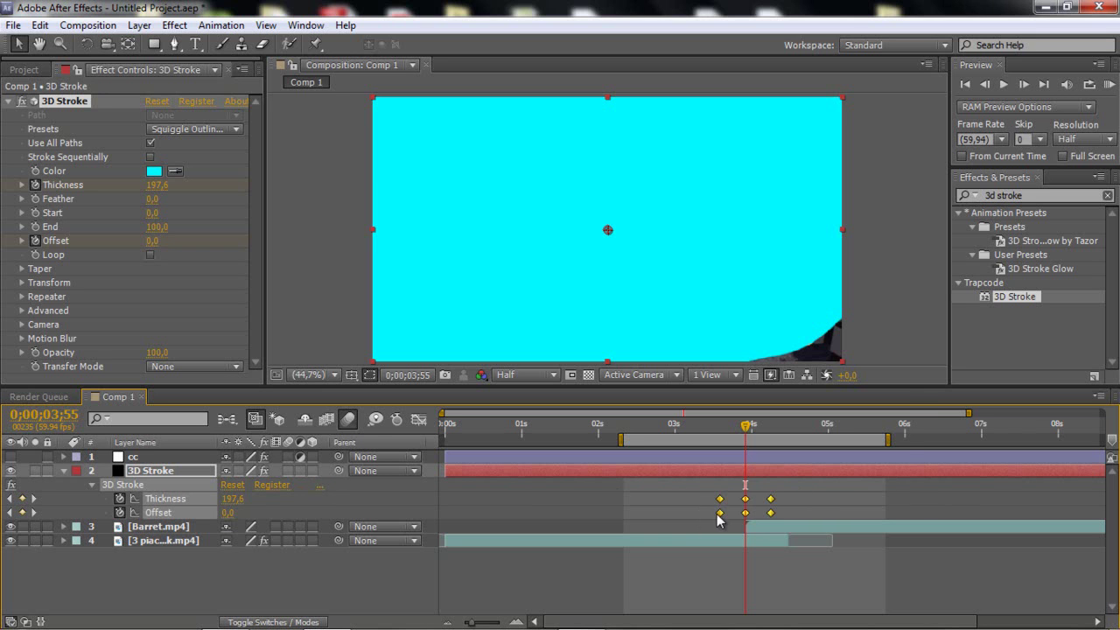
- Apply Easy Ease to the six stroke keyframes and scrub through to check the animation
right_click(719, 518)
mouse_move(798, 504)
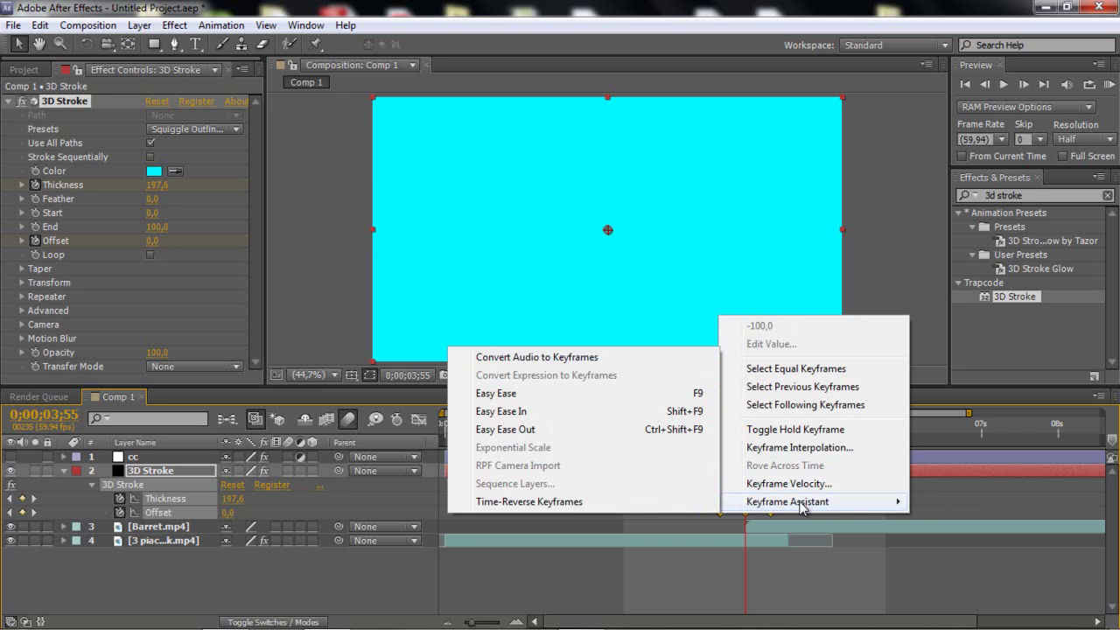
click(691, 393)
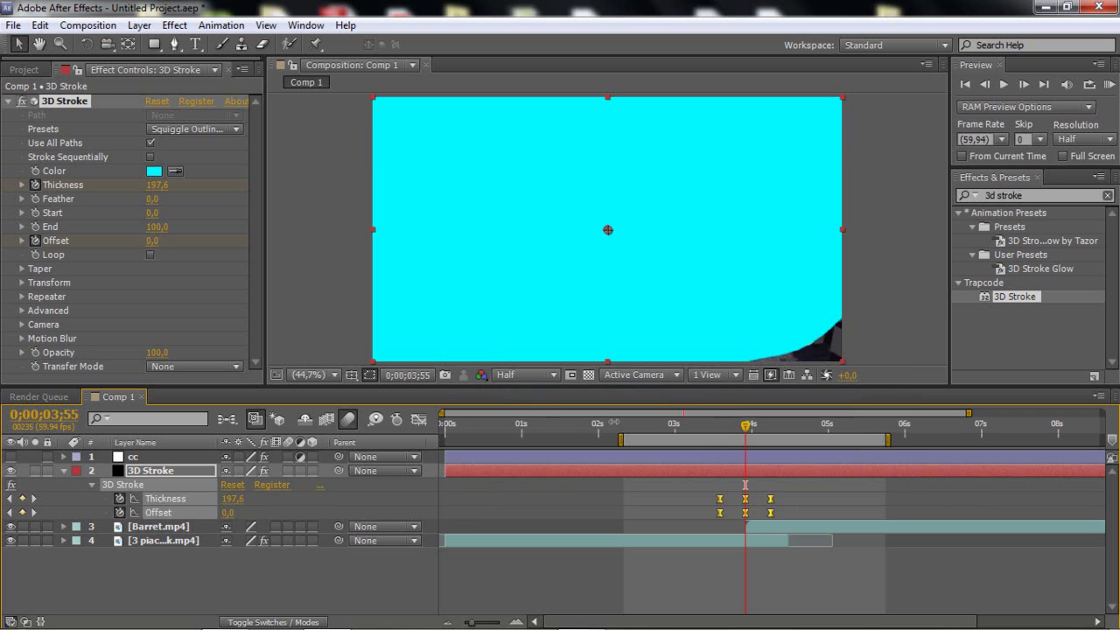
drag(733, 428, 800, 429)
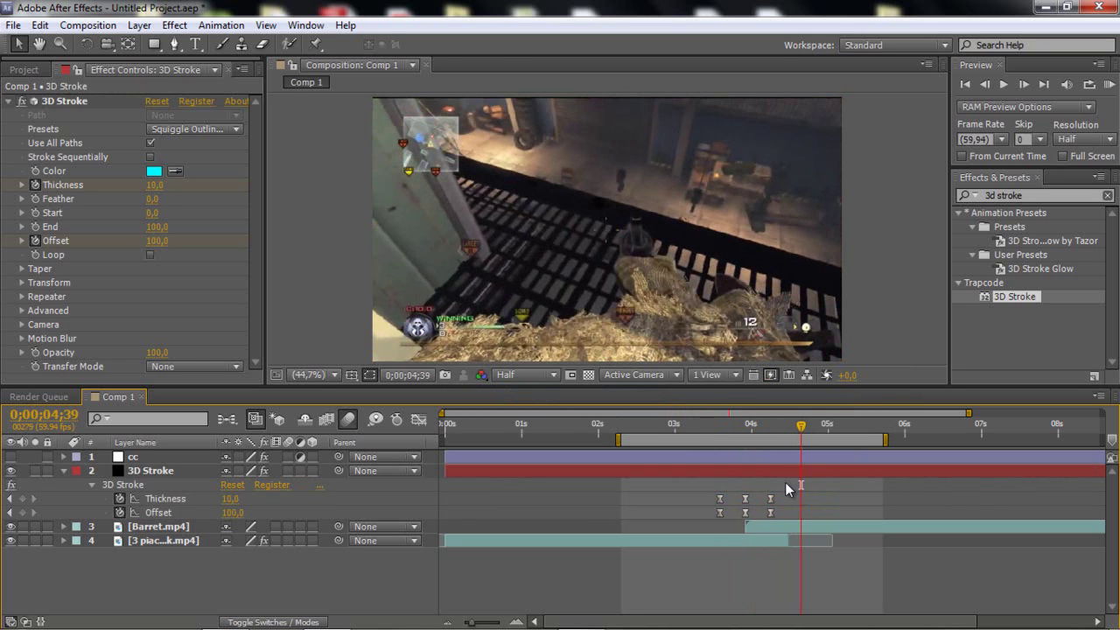
- Turn on motion blur for the 3D Stroke layer
click(777, 473)
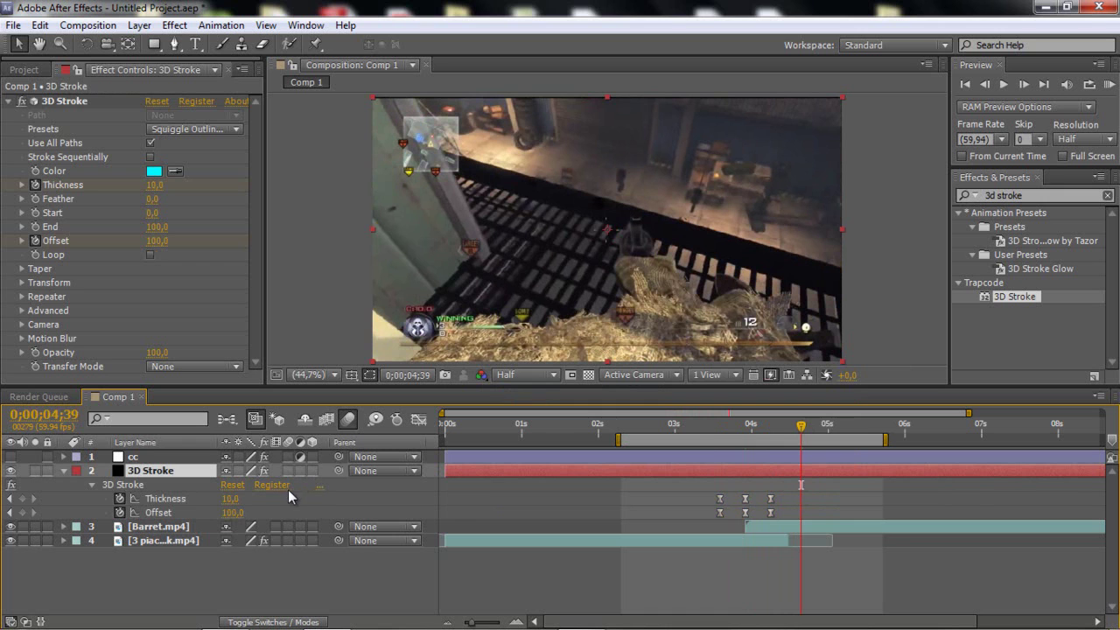
click(289, 470)
mouse_move(720, 426)
mouse_down()
mouse_move(777, 425)
mouse_move(735, 443)
mouse_move(769, 443)
mouse_up()
click(63, 470)
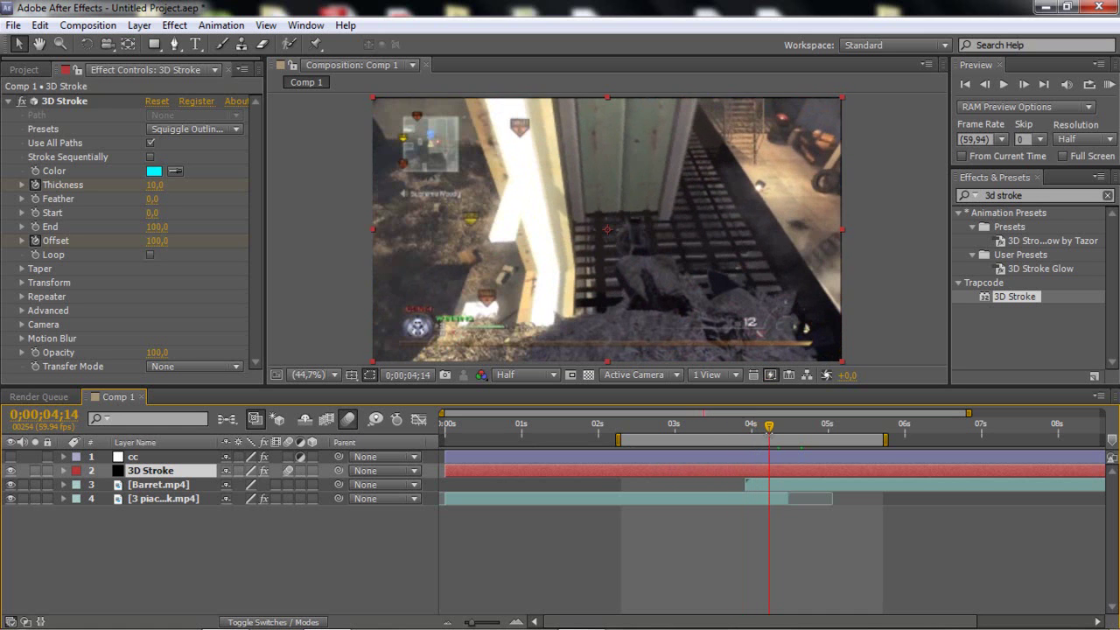
- Drag the '3D Stroke Glow' user preset onto the 3D Stroke layer, adding Starglow, Glow and Shine
click(746, 426)
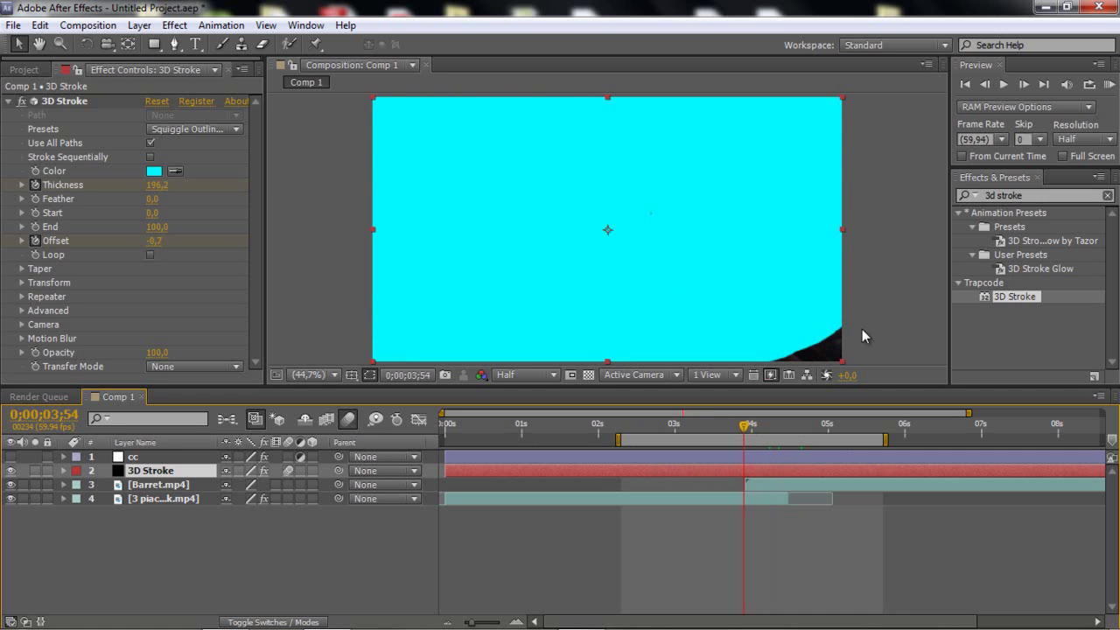
click(1033, 270)
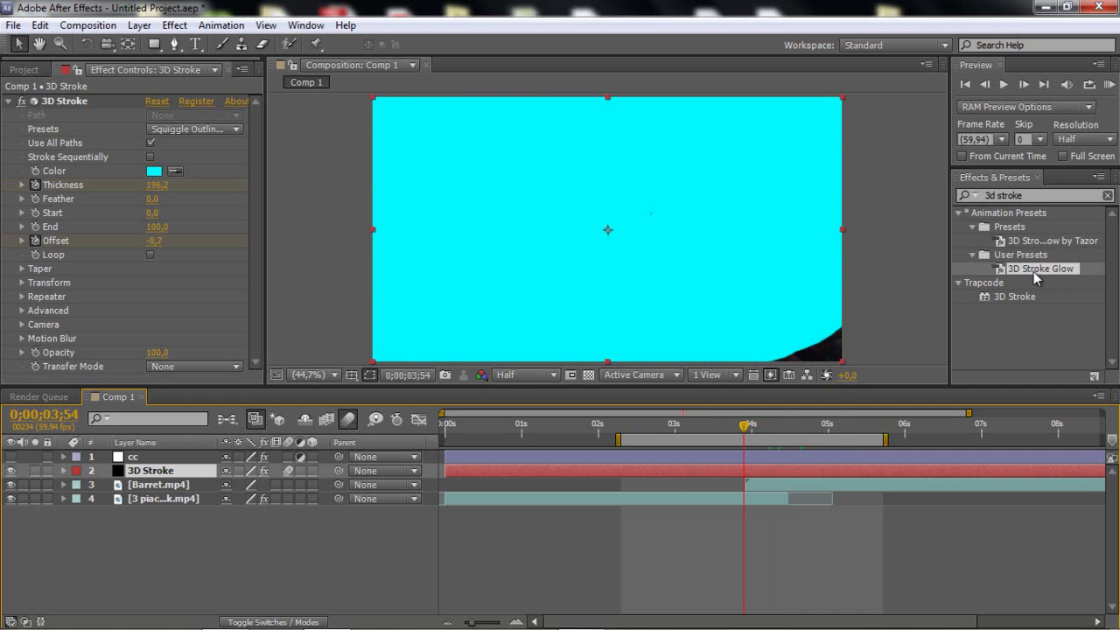
drag(1036, 270, 751, 470)
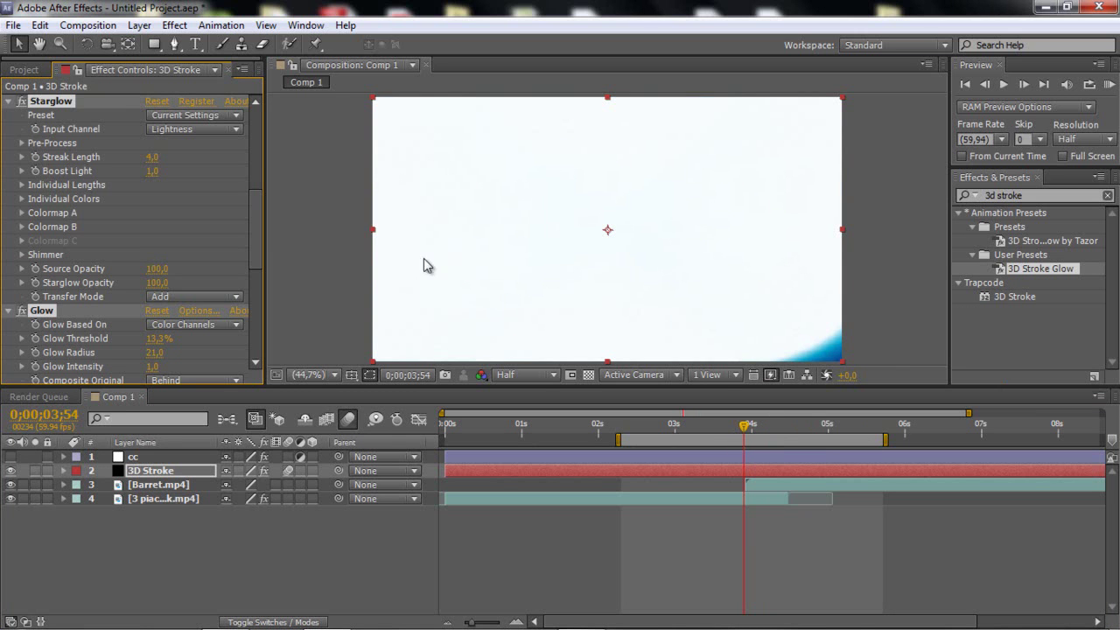
click(8, 104)
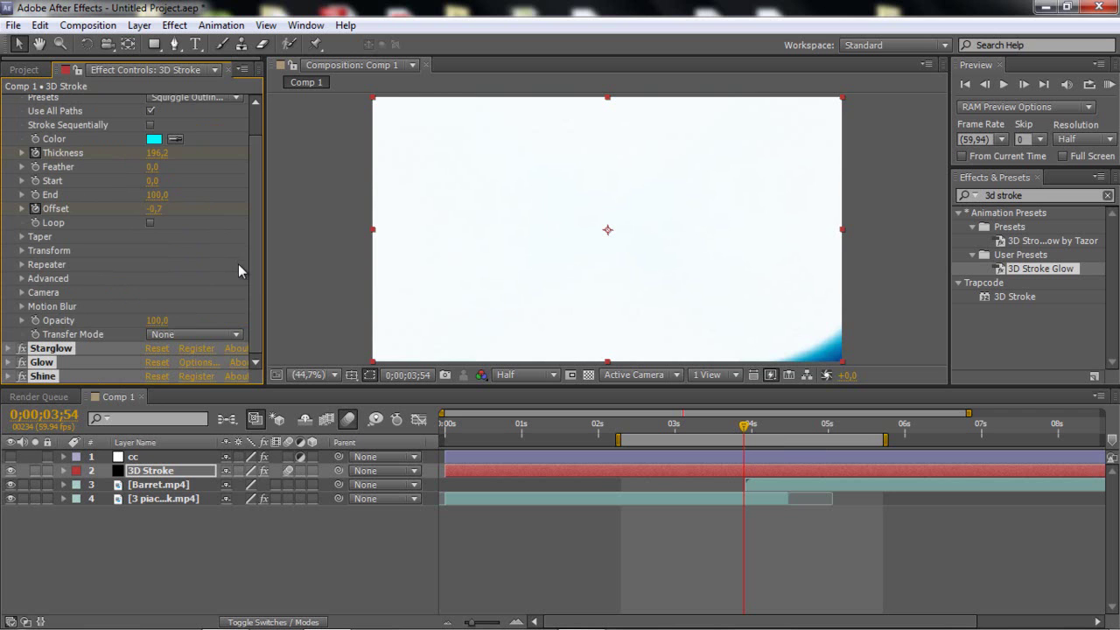
click(235, 300)
mouse_move(744, 427)
mouse_down()
mouse_move(705, 430)
mouse_move(763, 427)
mouse_up()
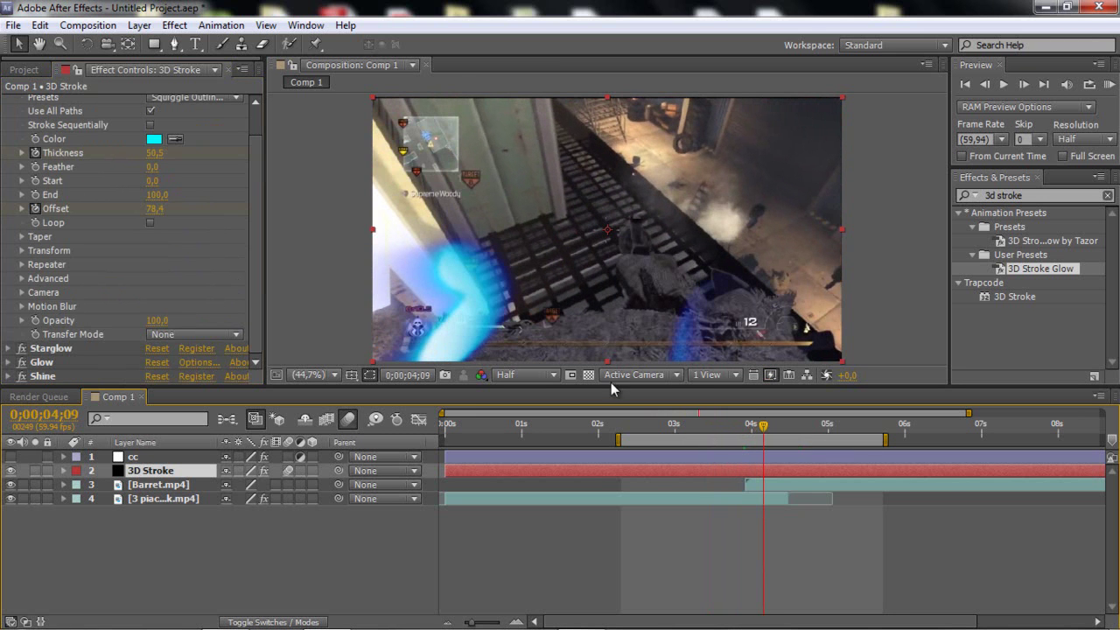
- Turn on the cc colour-correction layer and scrub the wipe to 0;00;04;08
click(10, 457)
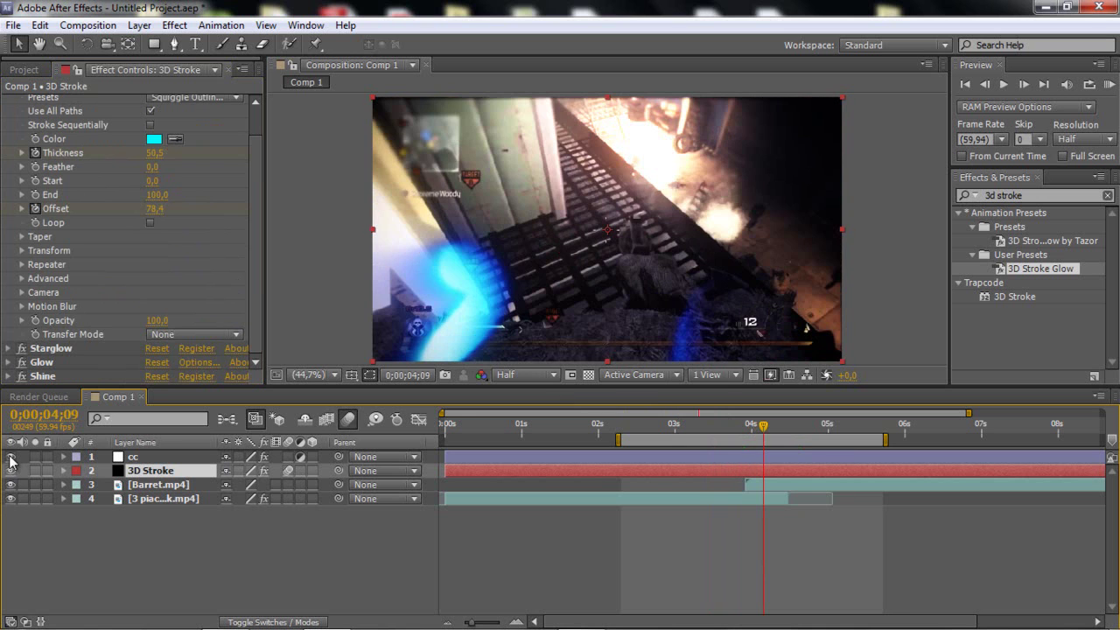
mouse_move(737, 427)
mouse_down()
mouse_move(723, 429)
mouse_move(751, 426)
mouse_up()
drag(755, 426, 757, 429)
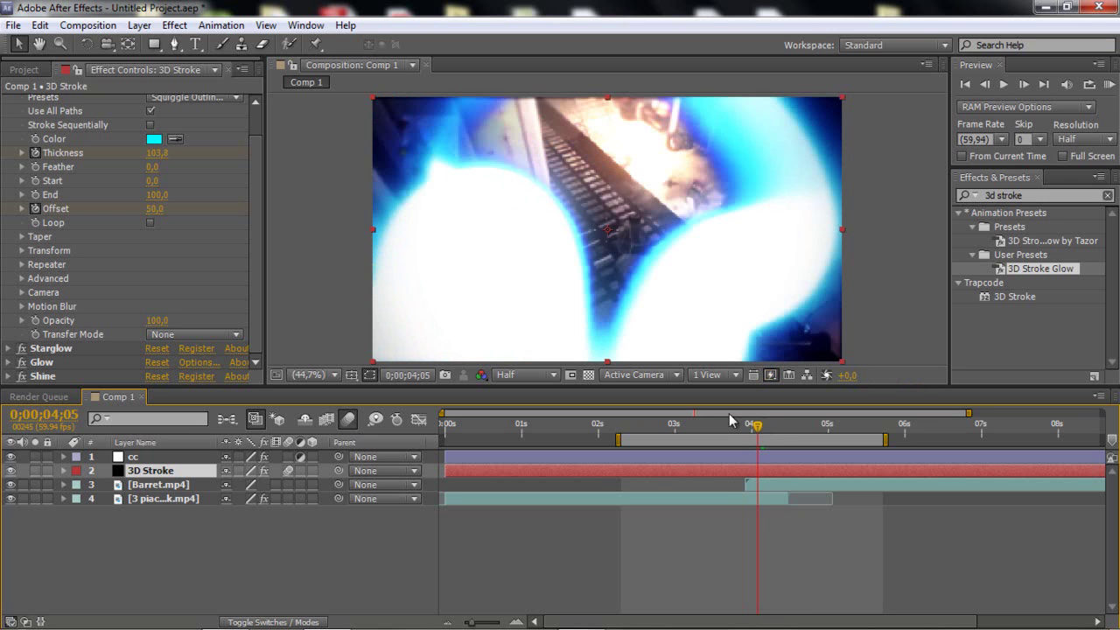
- Set the Shine effect's Transfer Mode to Add, then scrub the glowing wipe from 0;00;03;53
click(8, 376)
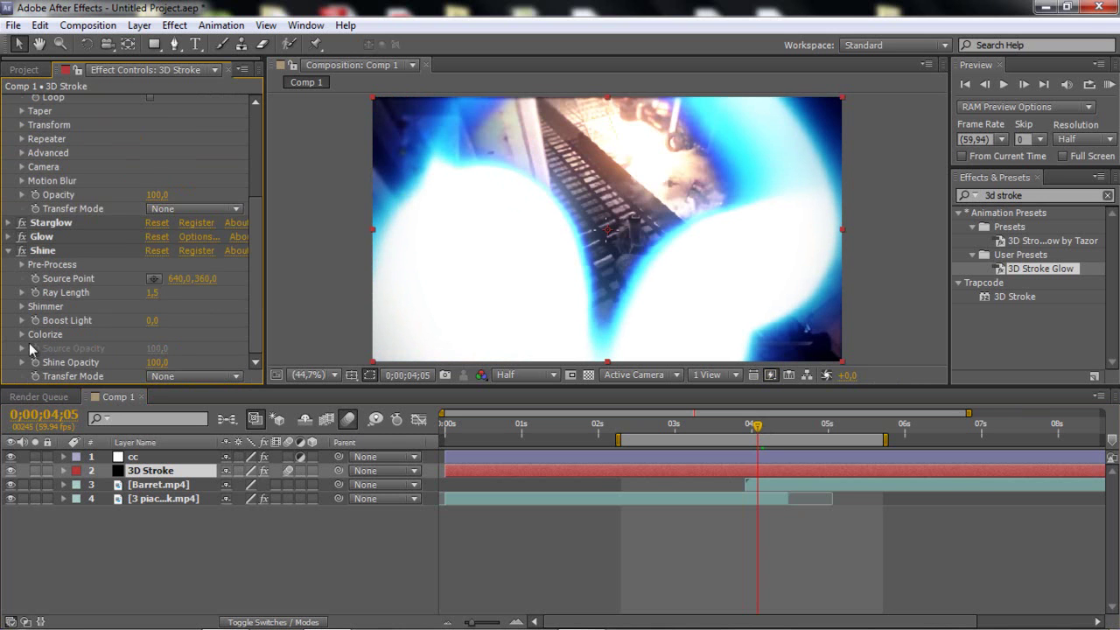
click(197, 377)
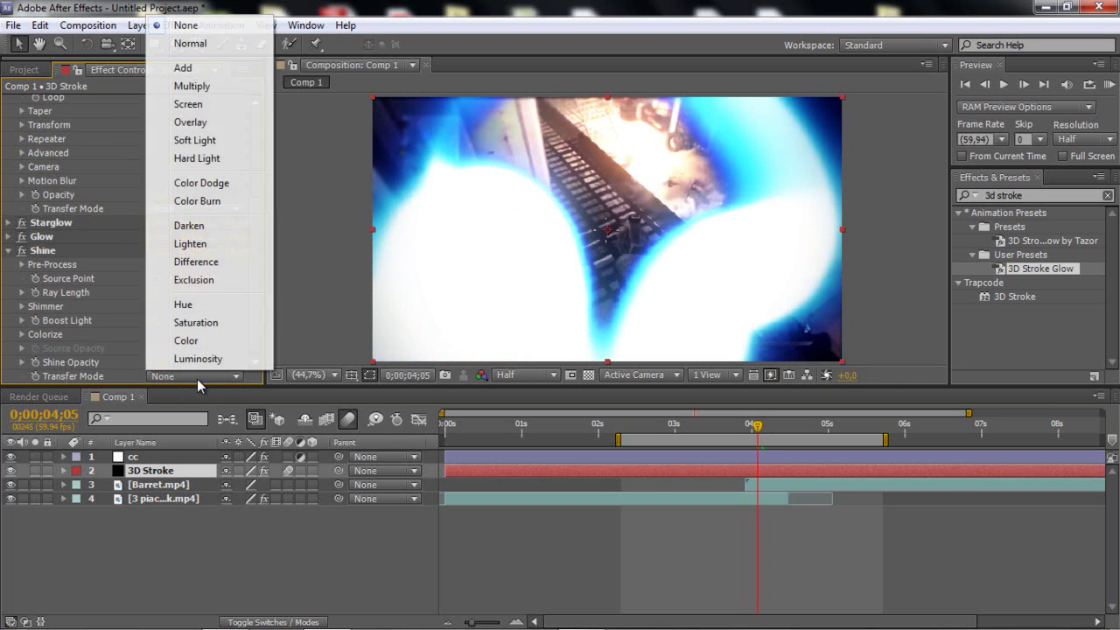
click(182, 69)
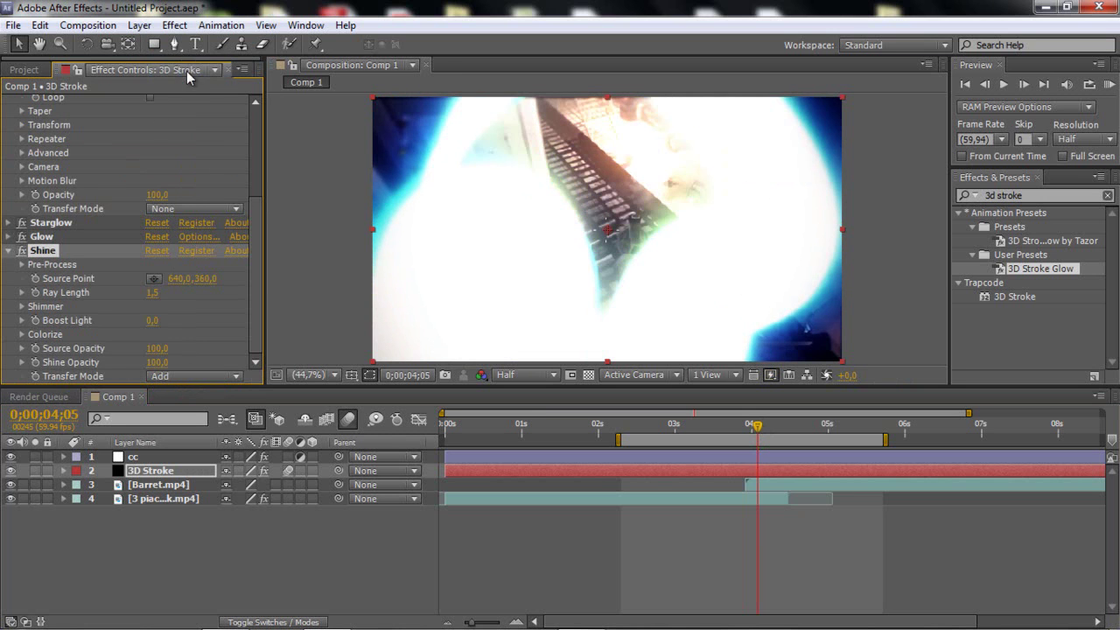
click(8, 251)
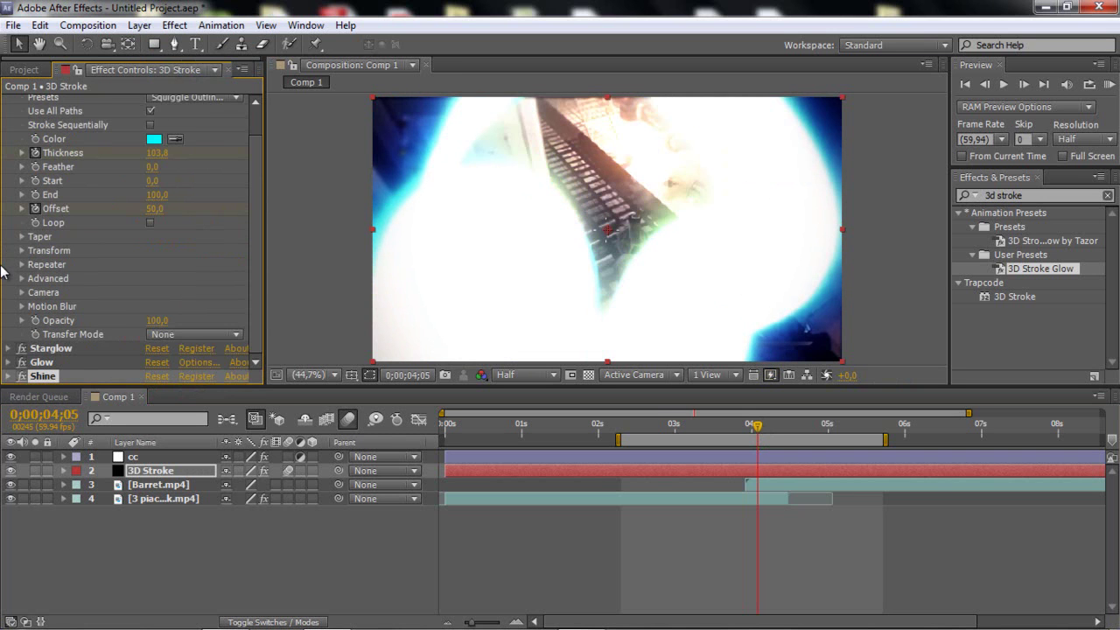
click(744, 429)
drag(743, 429, 770, 424)
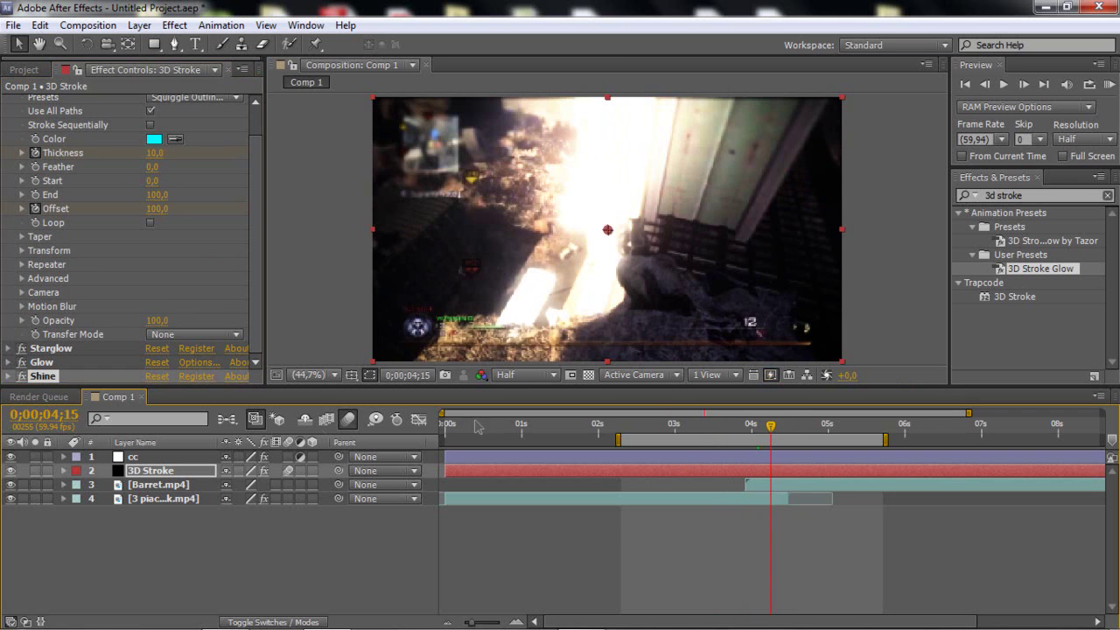
- Preview the glowing wipe transition from 0;00;03;51, then expand Shine's settings
click(146, 472)
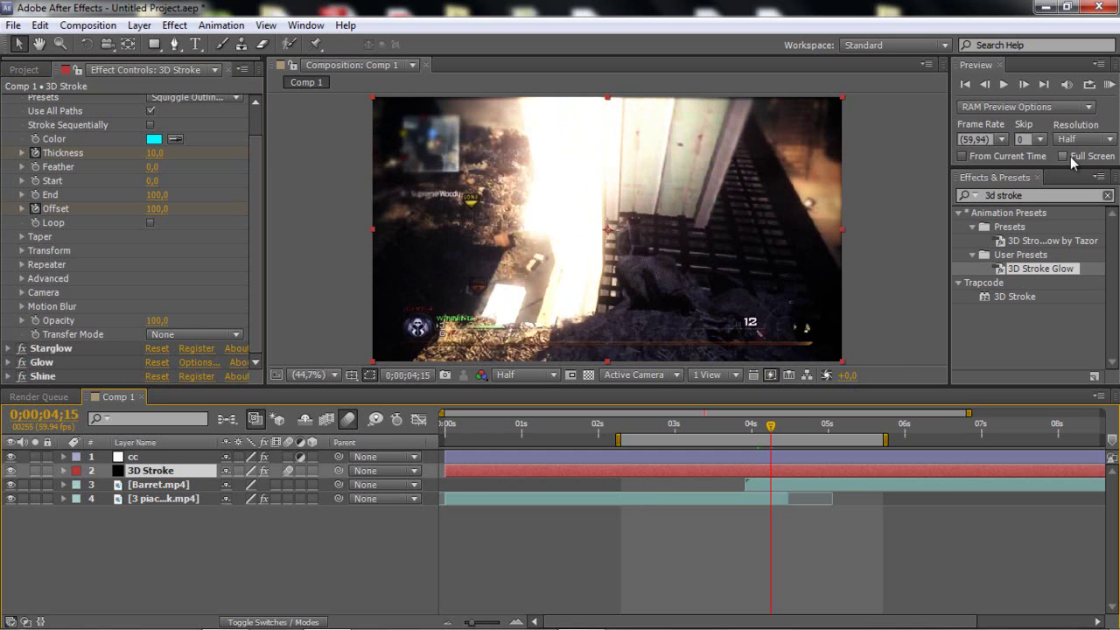
click(1109, 85)
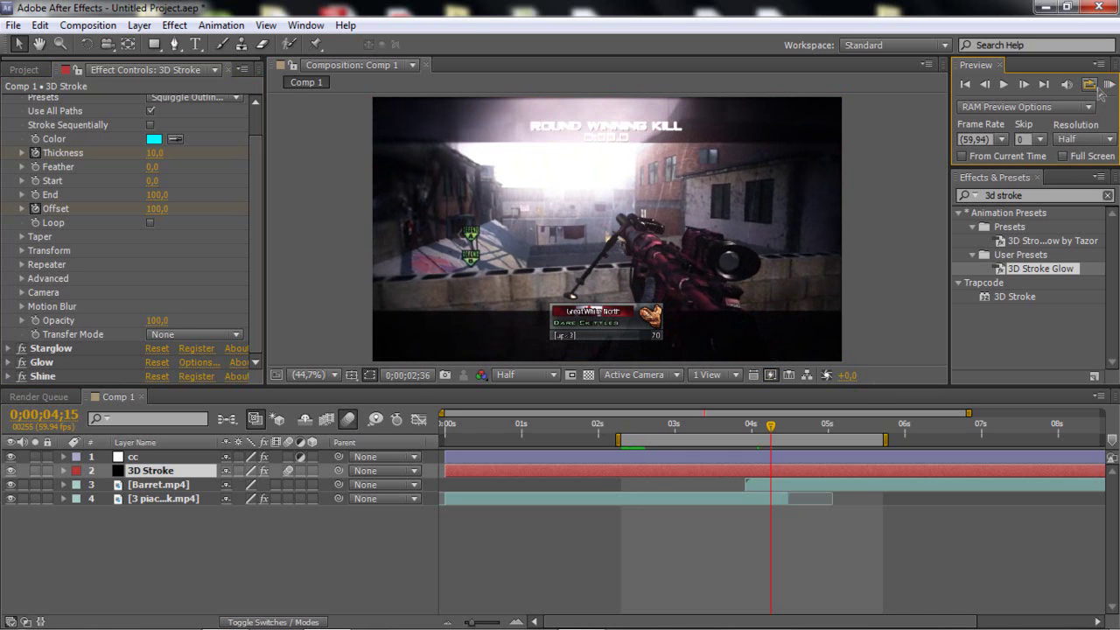
click(739, 425)
key(space)
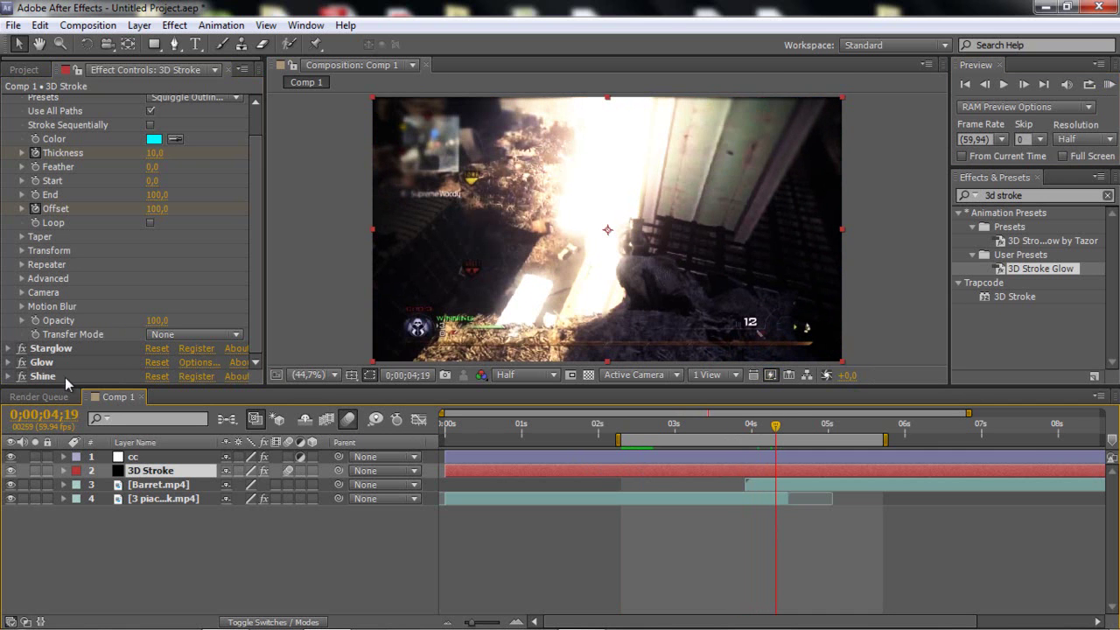
click(8, 376)
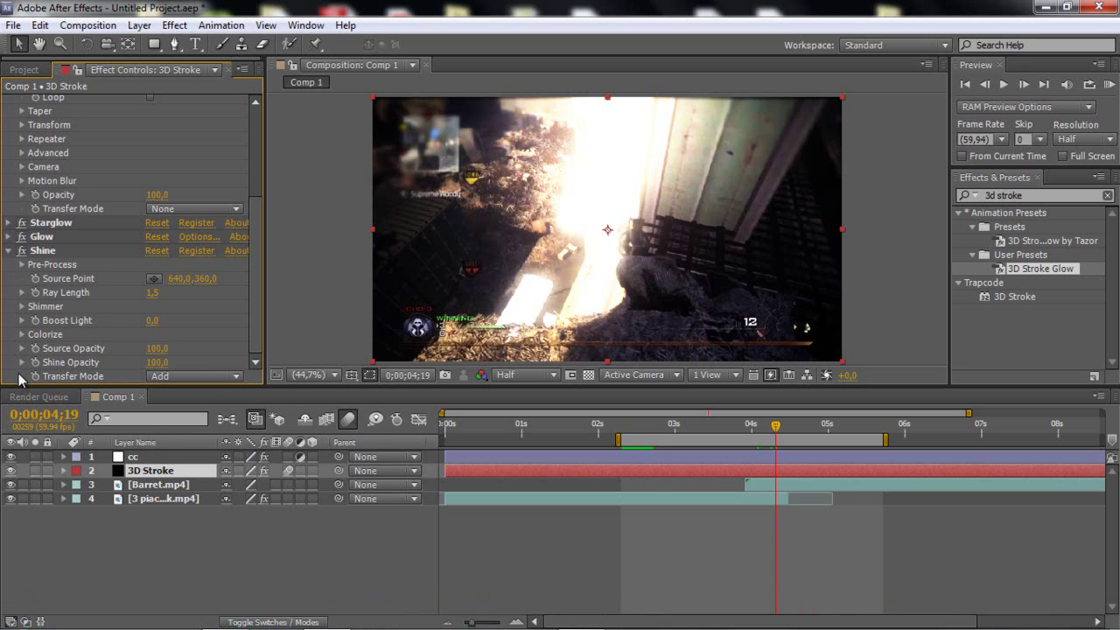
- Change the Shine Colorize Midtones colour from cyan to green
drag(750, 428, 761, 429)
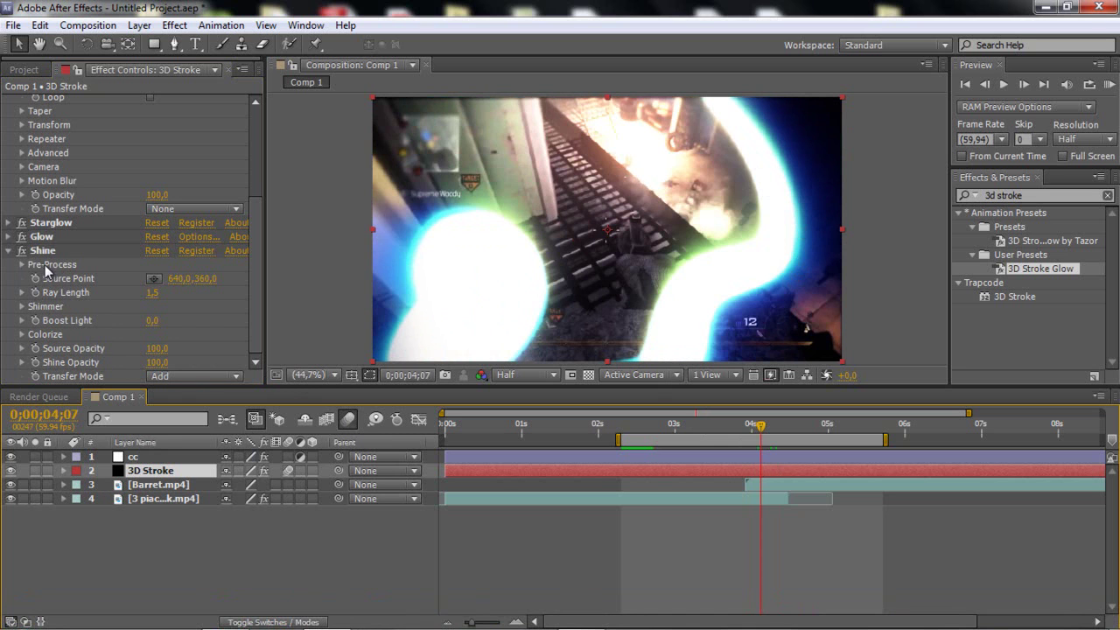
click(22, 335)
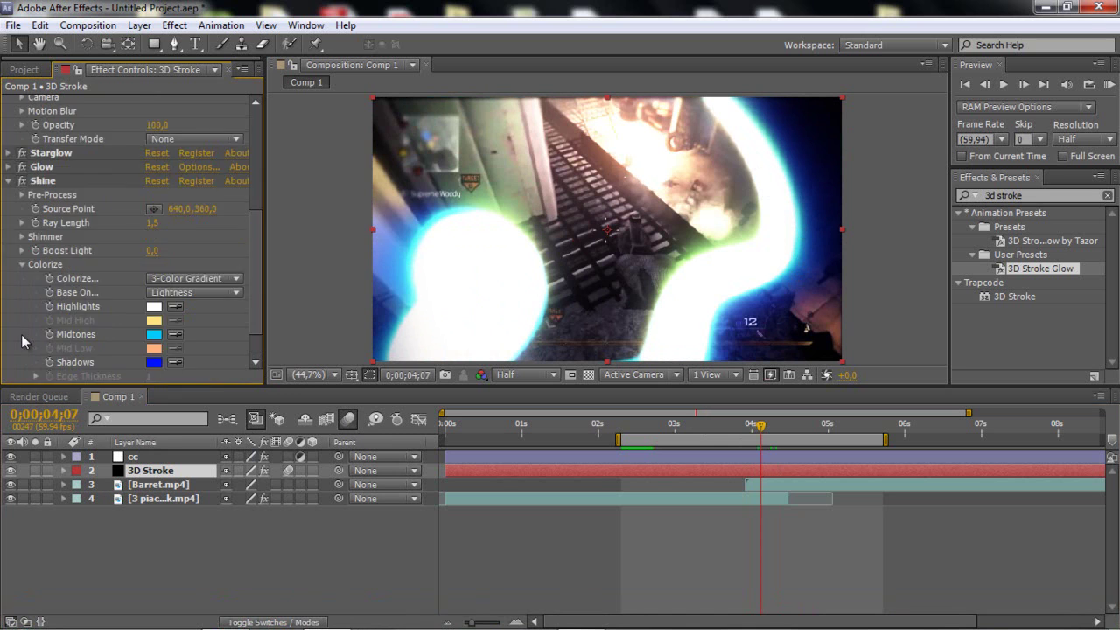
click(155, 336)
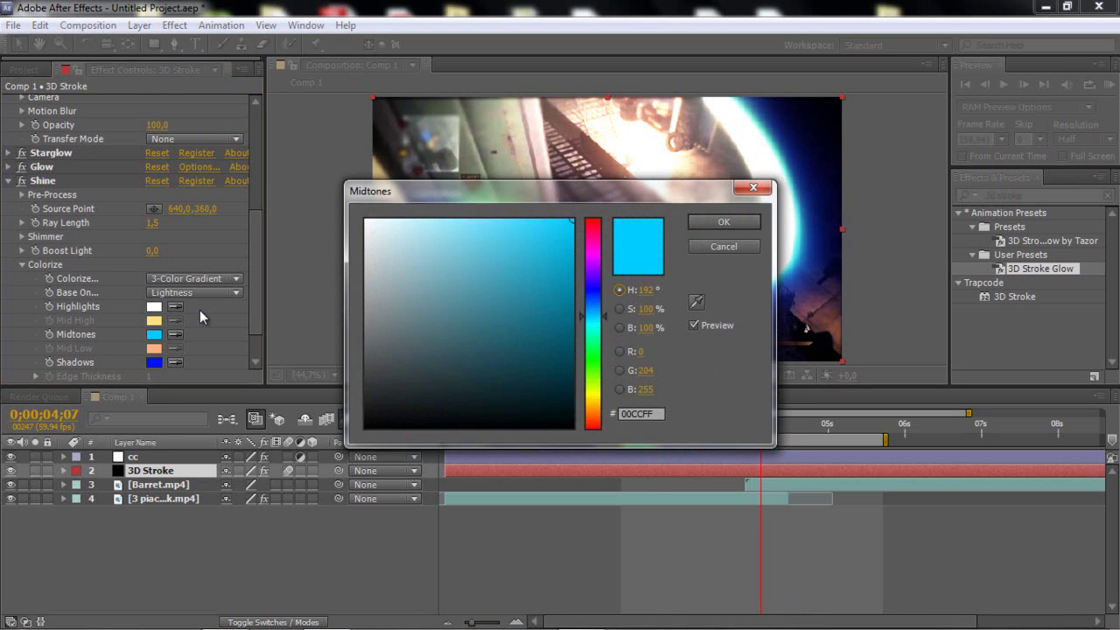
mouse_move(593, 360)
mouse_down()
mouse_move(596, 371)
mouse_move(598, 353)
mouse_move(595, 378)
mouse_move(597, 369)
mouse_up()
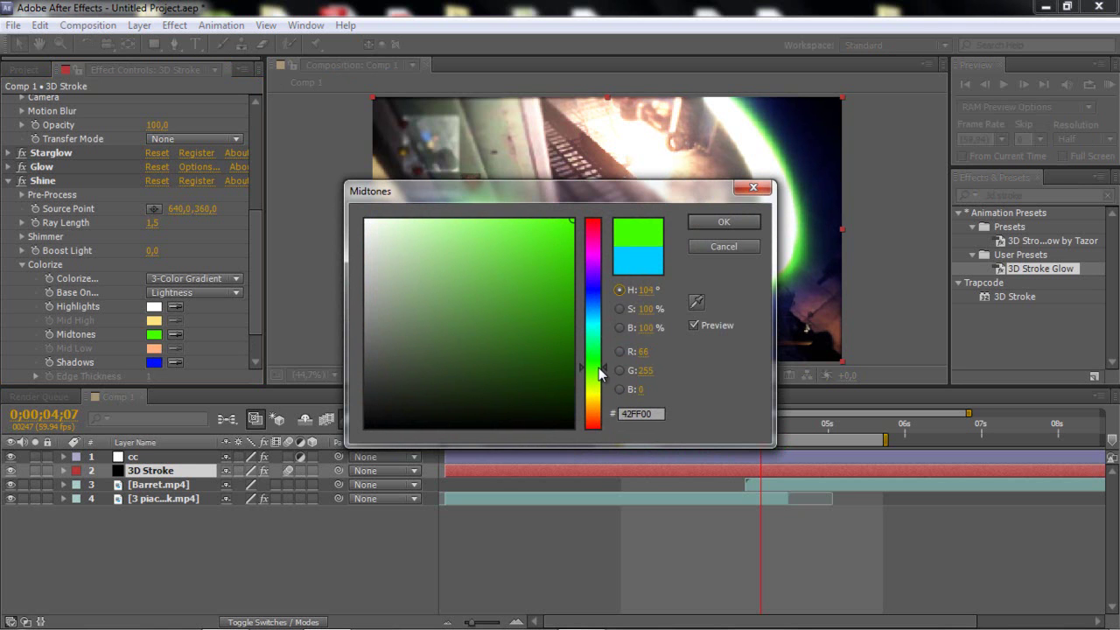
click(740, 222)
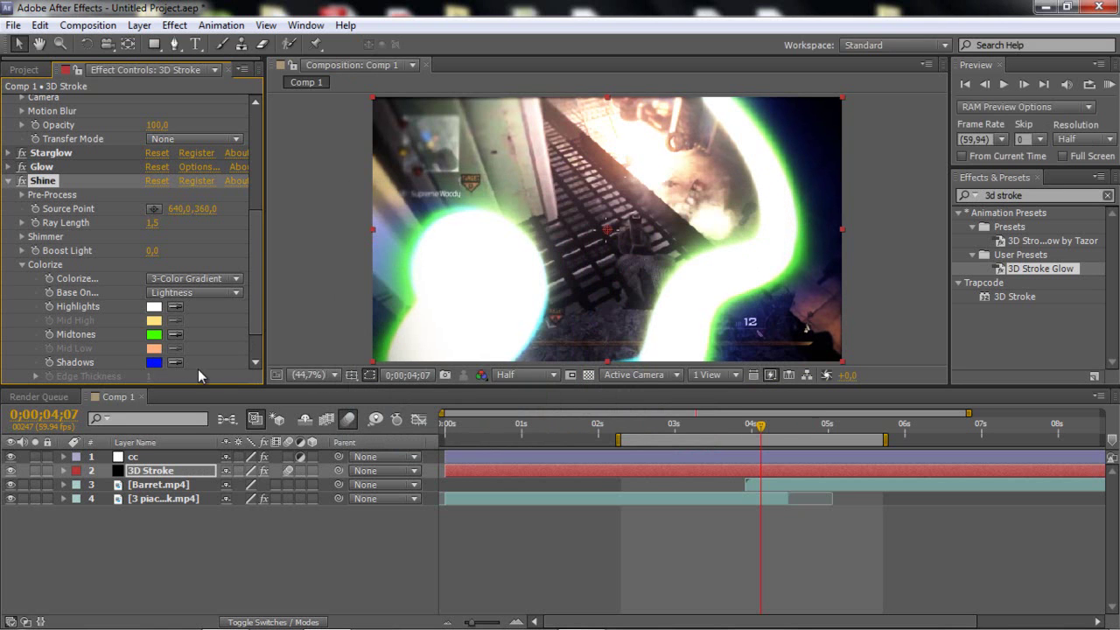
- Set the Shine Shadows colour to a darker green and check the green glow
click(153, 363)
click(595, 368)
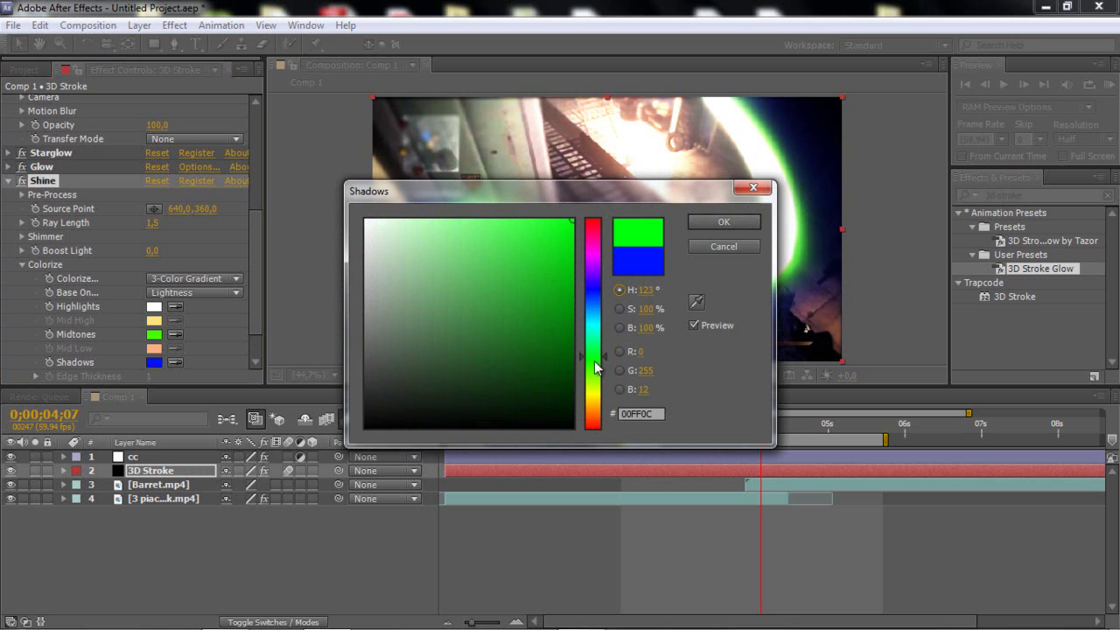
drag(571, 263, 974, 275)
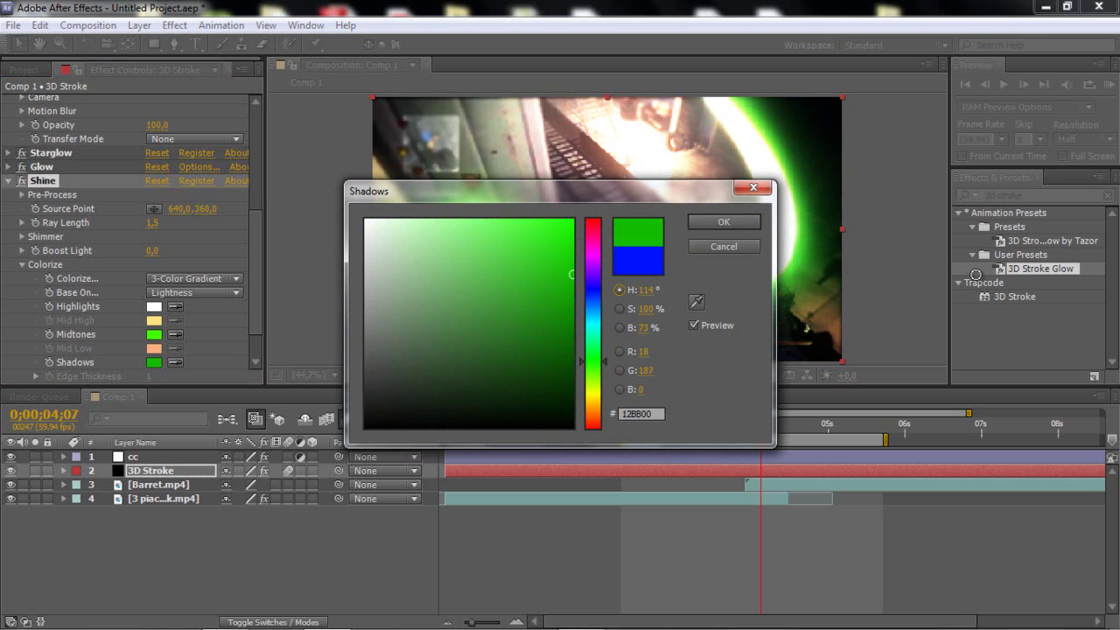
click(745, 225)
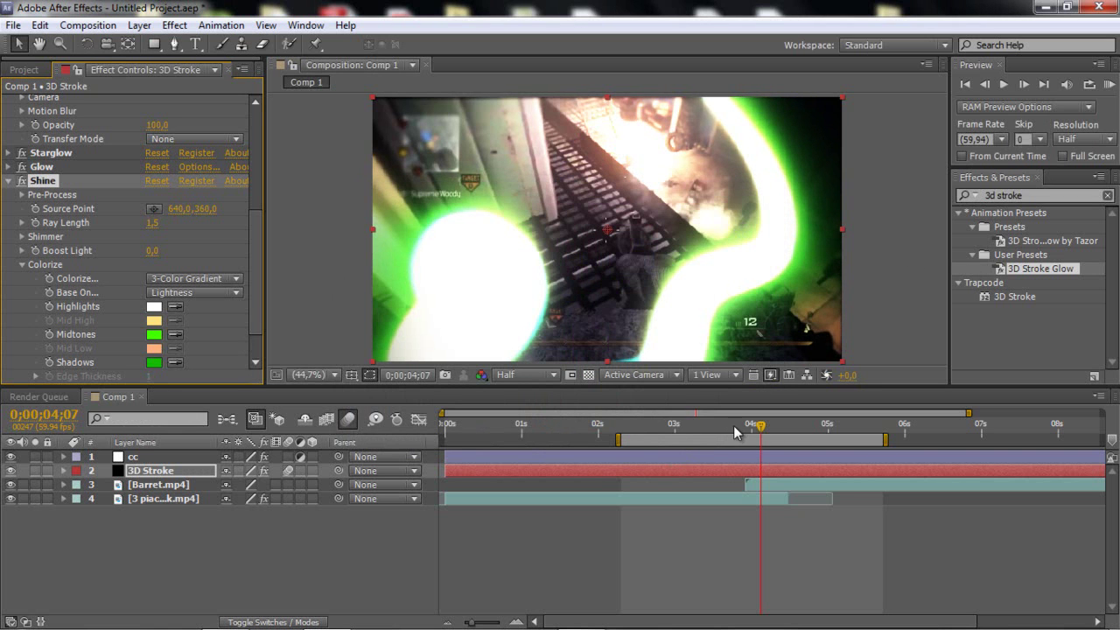
drag(733, 425, 766, 427)
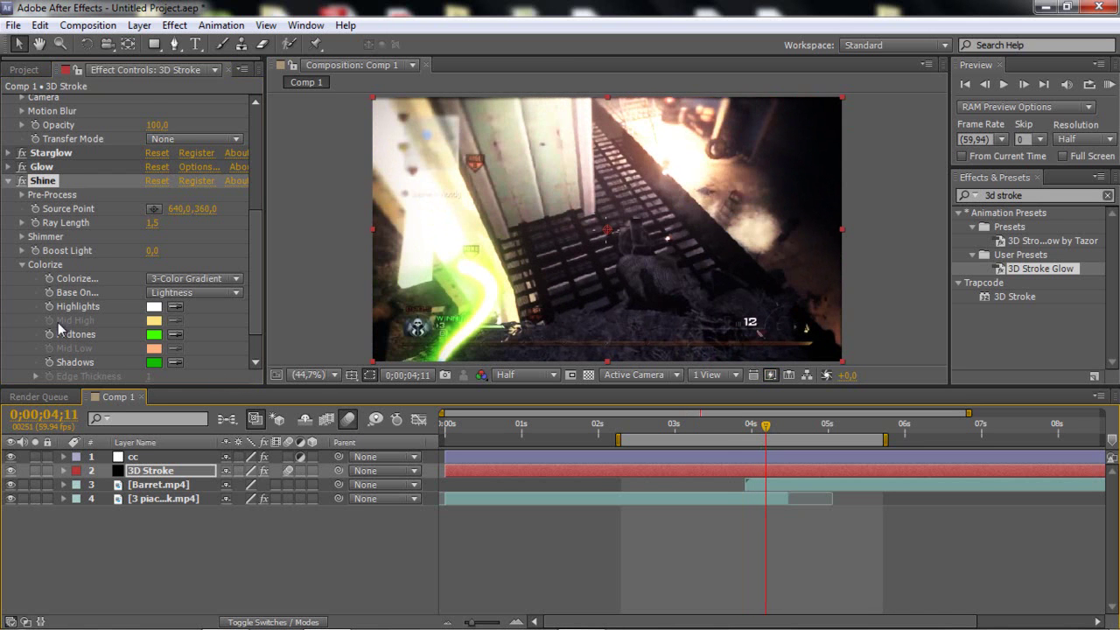
click(24, 264)
mouse_move(525, 625)
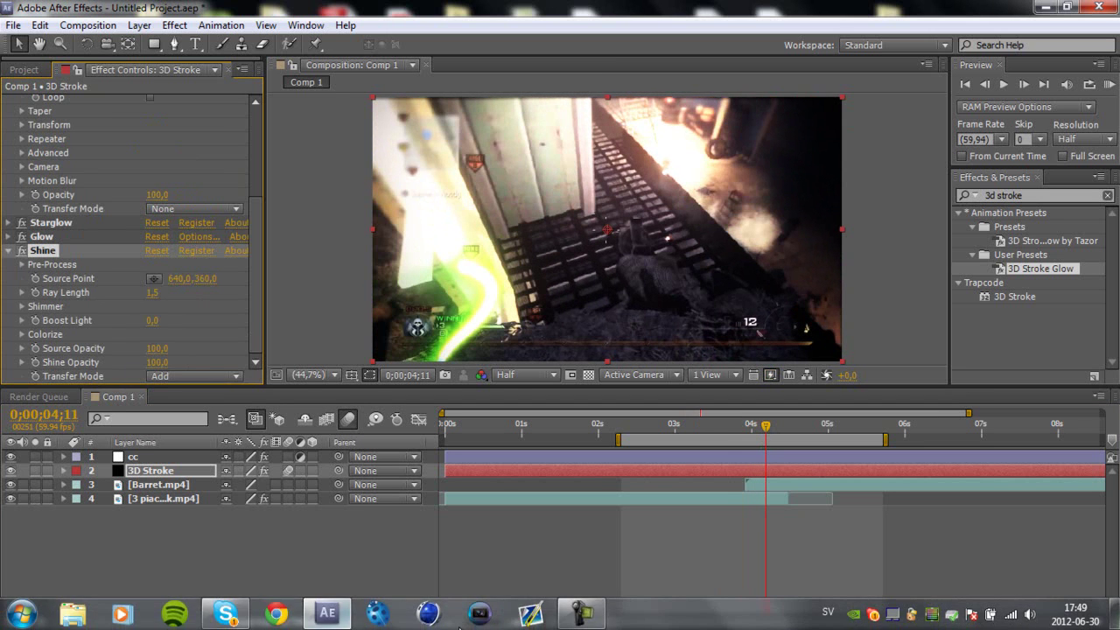
click(580, 618)
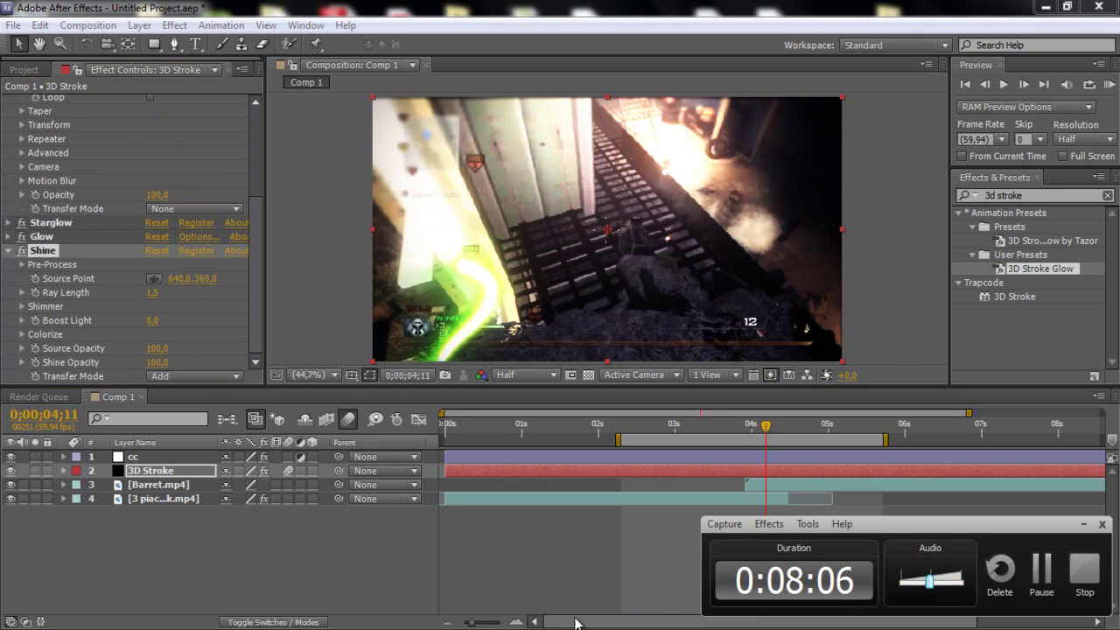